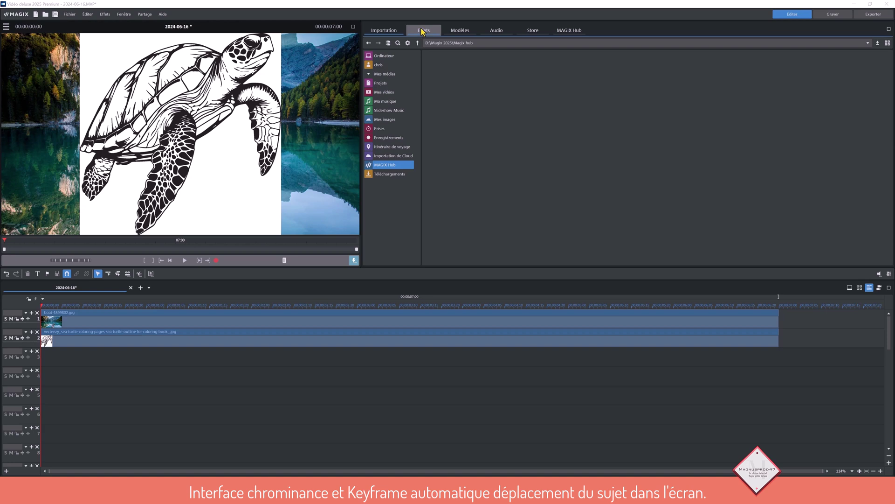
# Step: Apply the Taille/Position/Rotation effect to the turtle image on track 2 and hide the effect's keyframe area
pyautogui.click(422, 31)
pyautogui.click(373, 111)
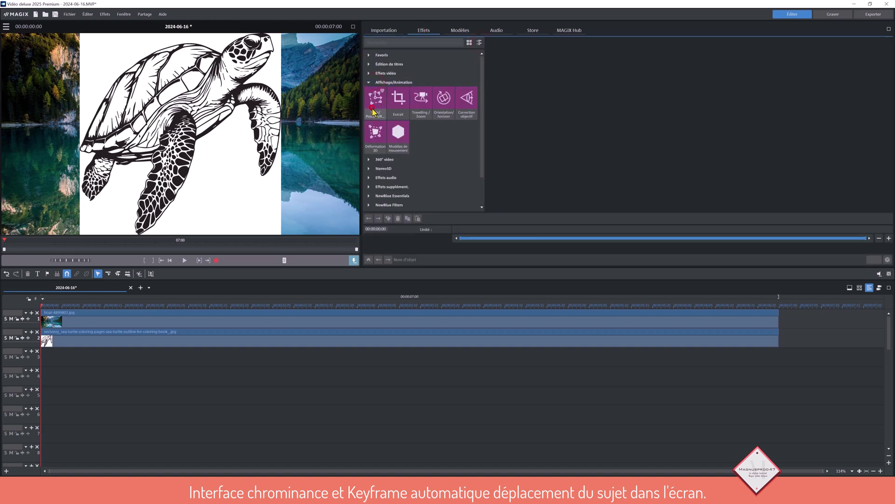
pyautogui.click(236, 342)
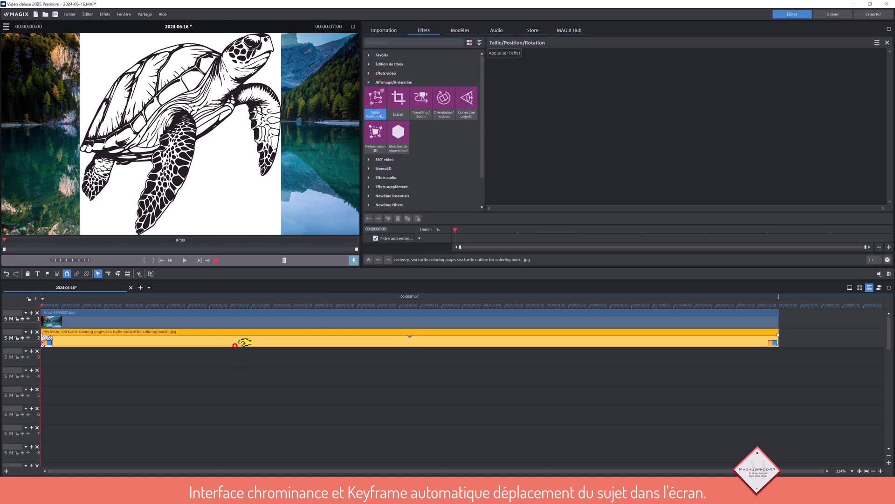
pyautogui.click(516, 50)
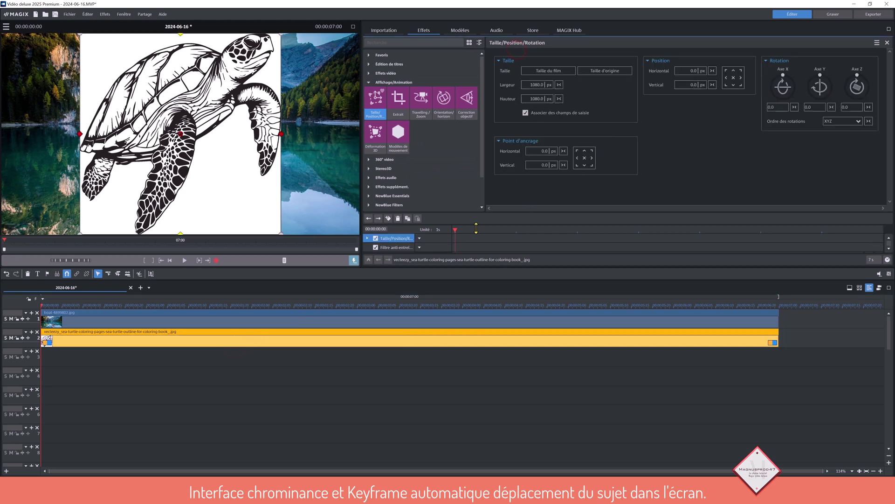
pyautogui.click(369, 259)
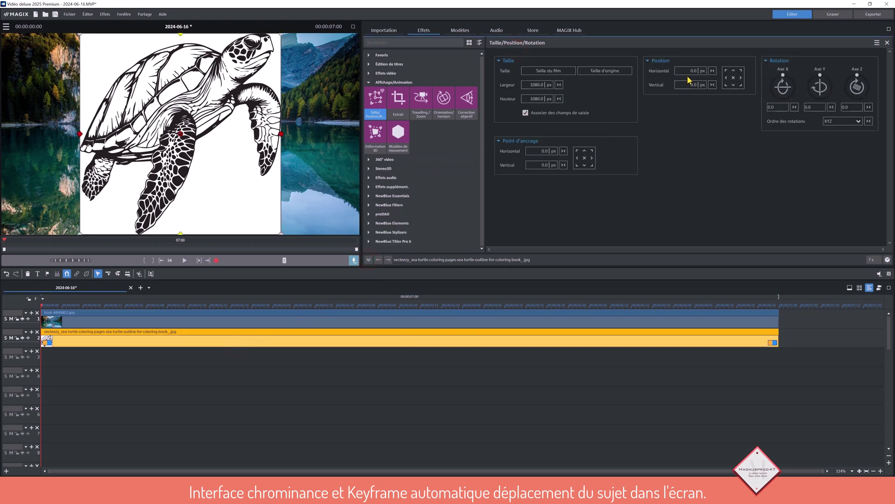
# Step: Shift the turtle image 18 px horizontally and shrink it proportionally to about 673 px wide and high
pyautogui.moveTo(689, 71); pyautogui.dragTo(690, 85)
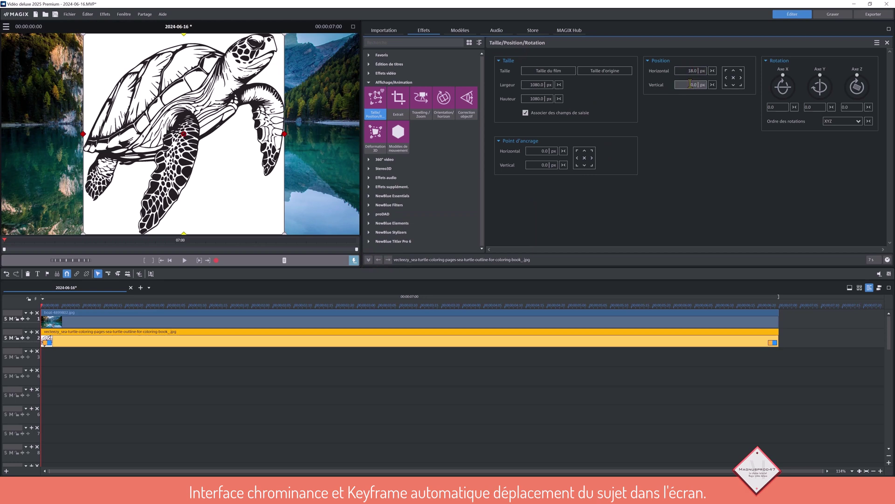
pyautogui.moveTo(535, 87); pyautogui.dragTo(521, 194)
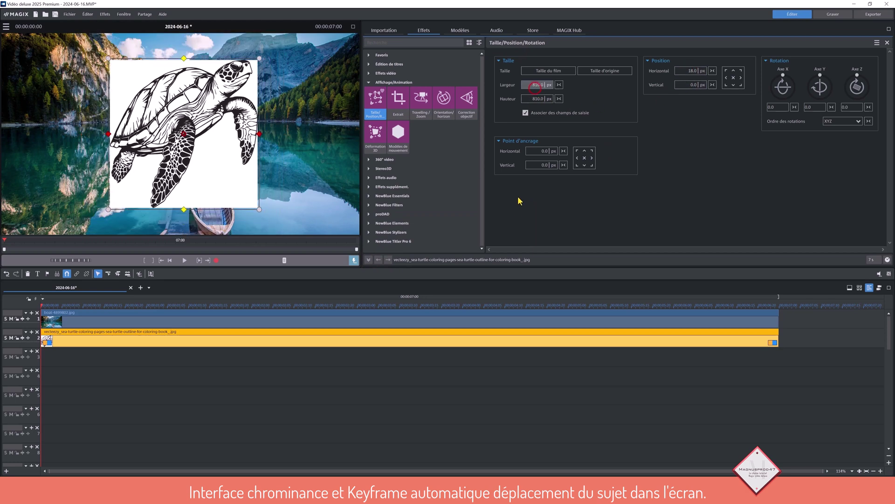
pyautogui.click(446, 381)
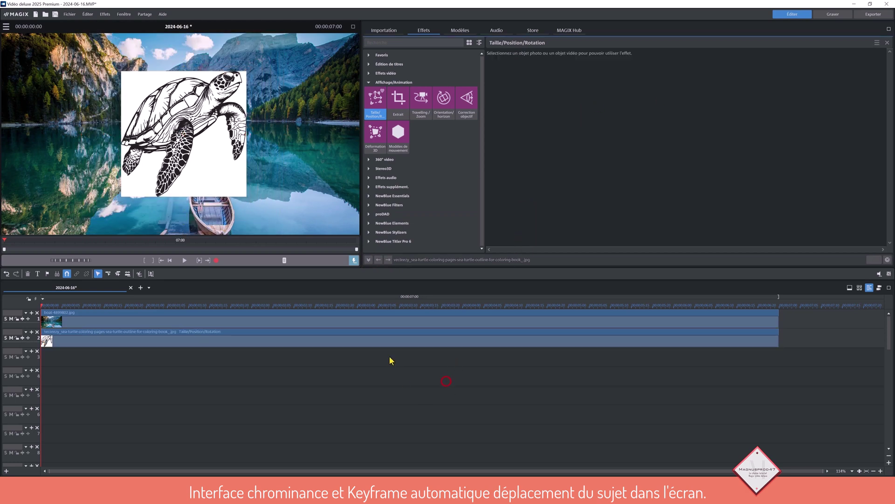
# Step: Key out the turtle image's background with the chroma key effect in Masquer la zone de couleur mode, using white as the colour range
pyautogui.click(393, 343)
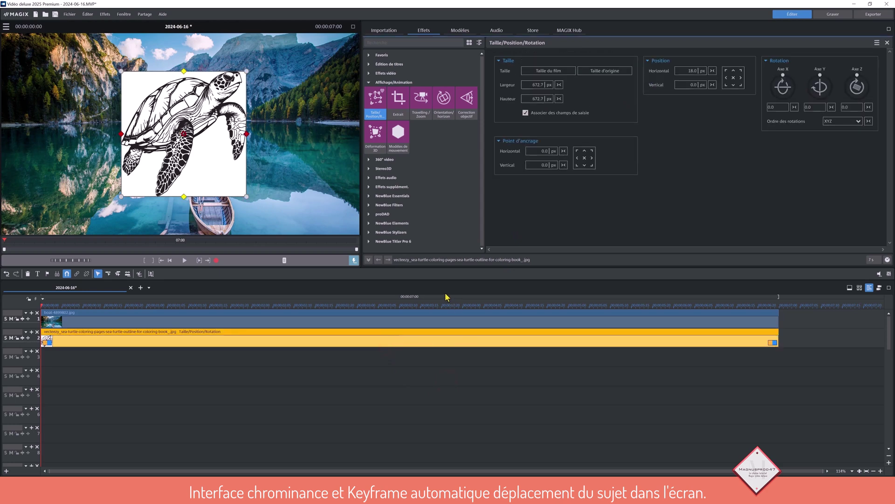
pyautogui.click(383, 73)
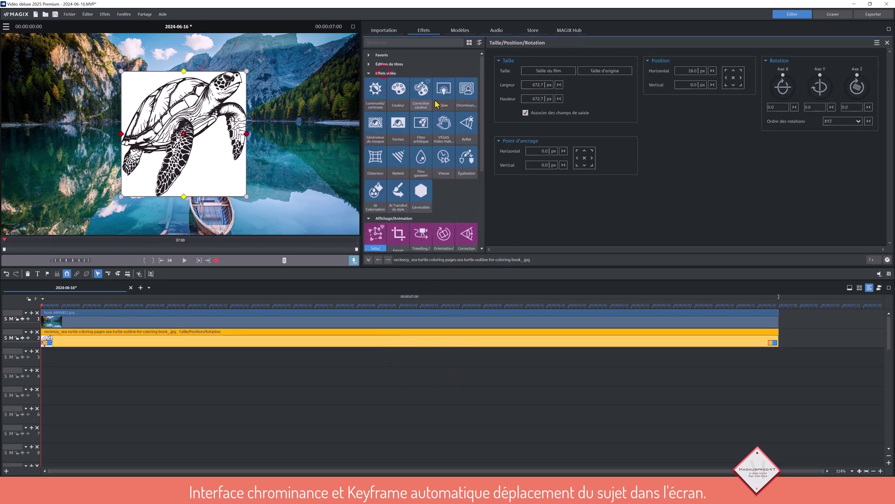
pyautogui.click(466, 100)
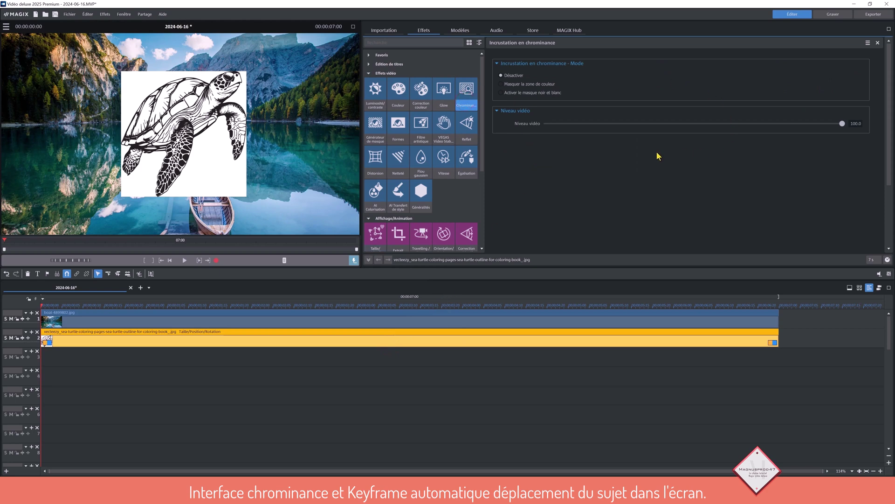
pyautogui.click(497, 63)
pyautogui.click(497, 77)
pyautogui.click(497, 63)
pyautogui.click(498, 112)
pyautogui.click(501, 85)
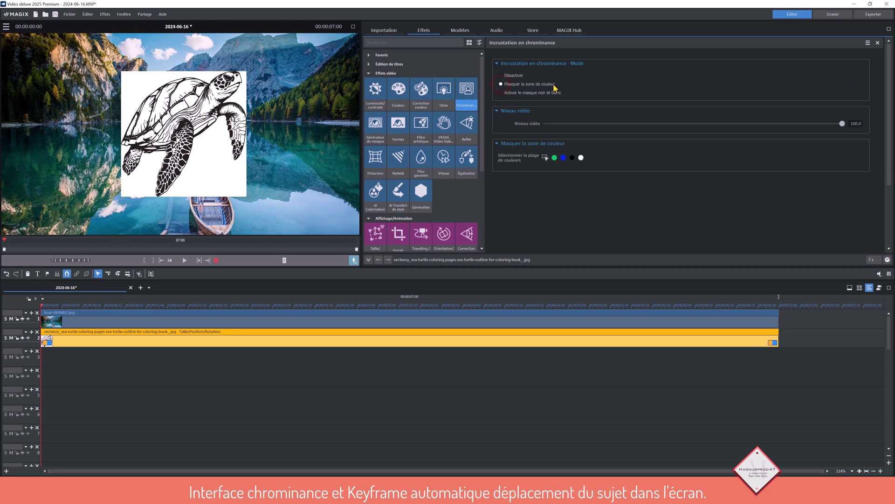
pyautogui.click(582, 158)
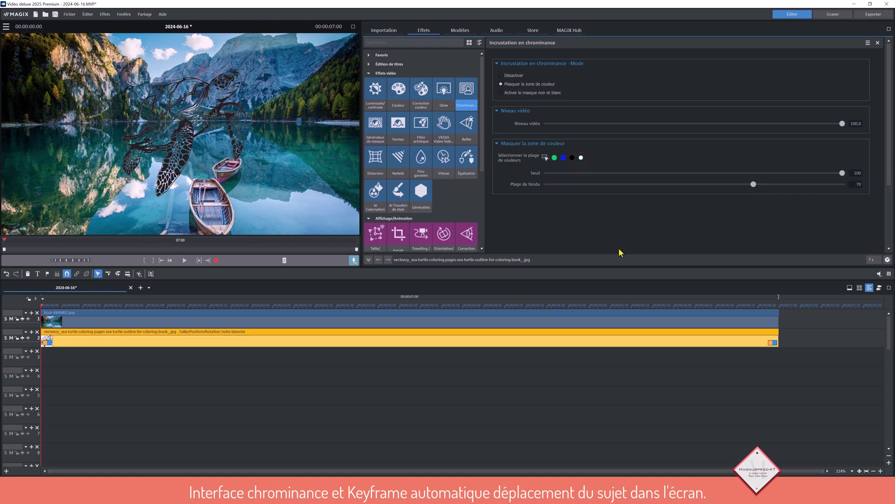
# Step: Set the chroma key's Plage de fondu to 25 and check the turtle in the enlarged preview
pyautogui.moveTo(754, 186); pyautogui.dragTo(620, 185)
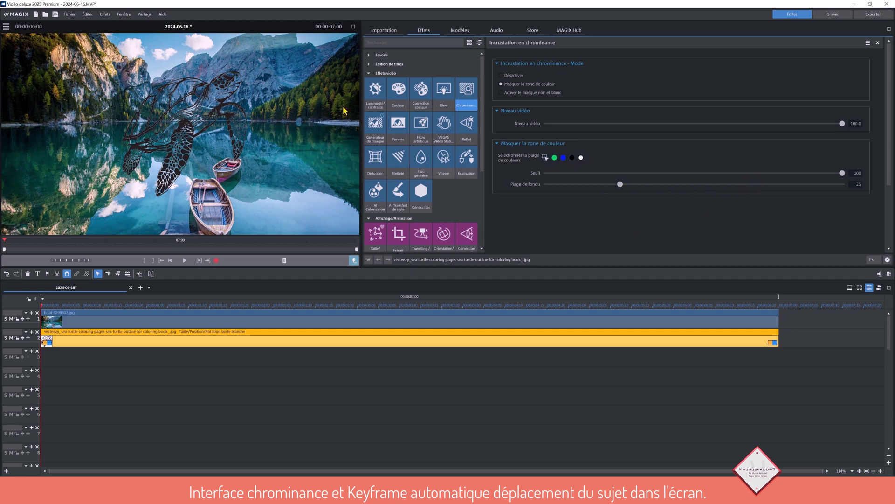
pyautogui.click(354, 27)
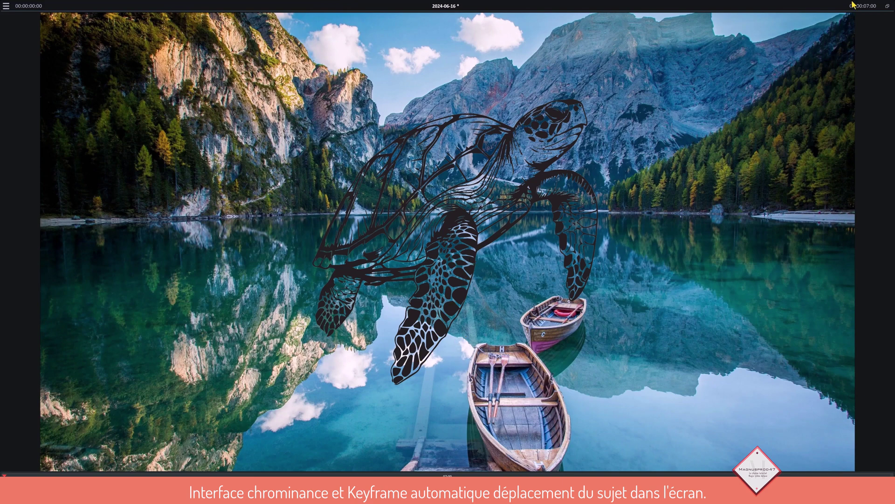
pyautogui.click(888, 6)
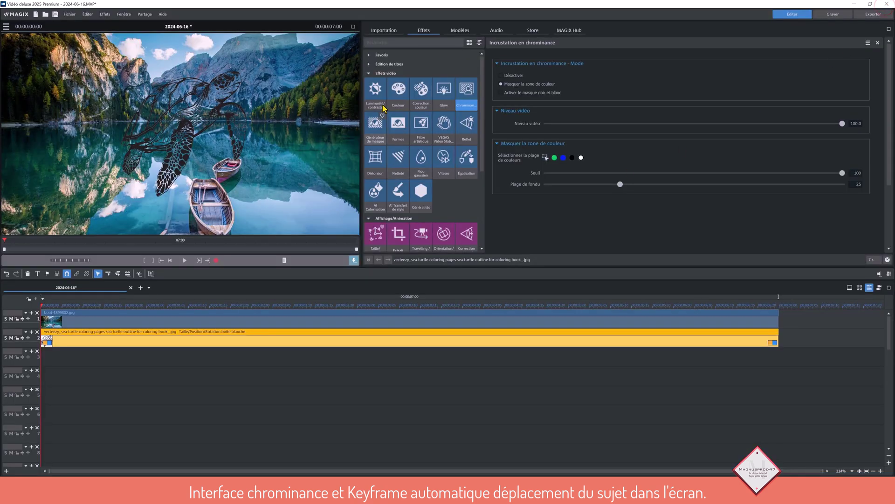
# Step: Turn the turtle's black lines white by raising its Luminosité to 100
pyautogui.click(379, 103)
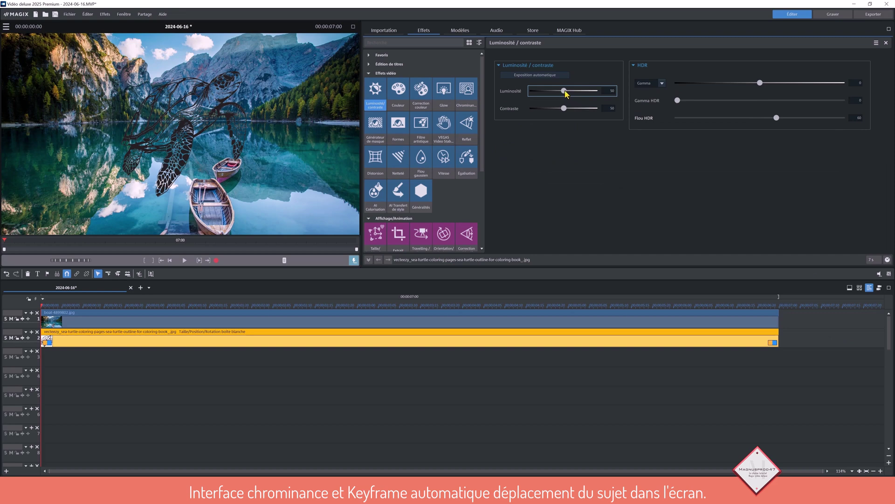
pyautogui.moveTo(565, 91); pyautogui.dragTo(622, 93)
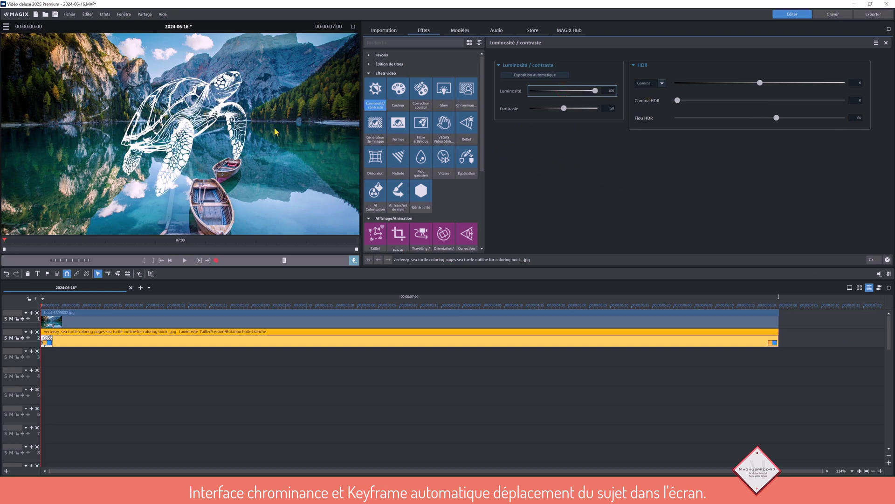
# Step: Place the turtle in the upper-left corner of the picture and scale it down to about 461 px wide and high
pyautogui.click(376, 233)
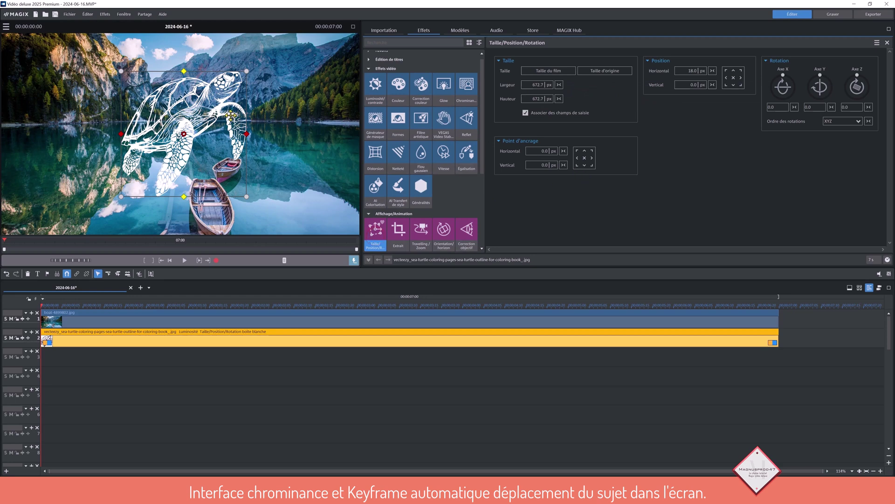
pyautogui.moveTo(210, 111); pyautogui.dragTo(96, 79)
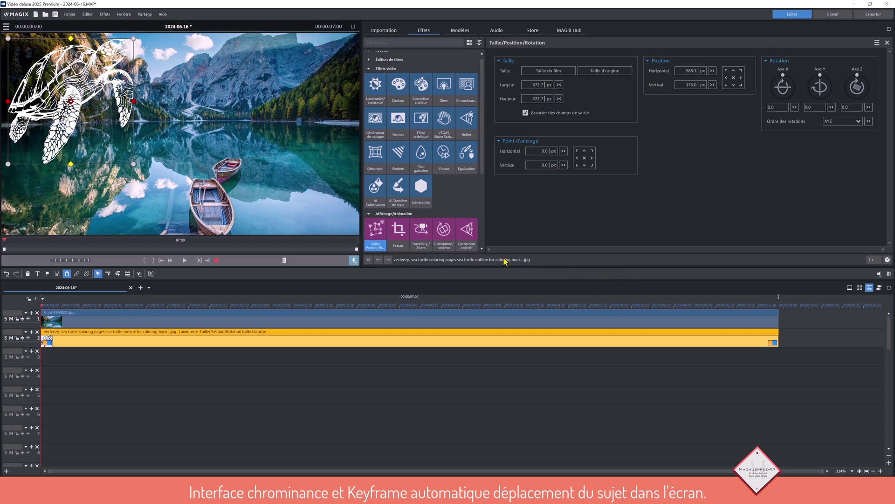
pyautogui.click(369, 260)
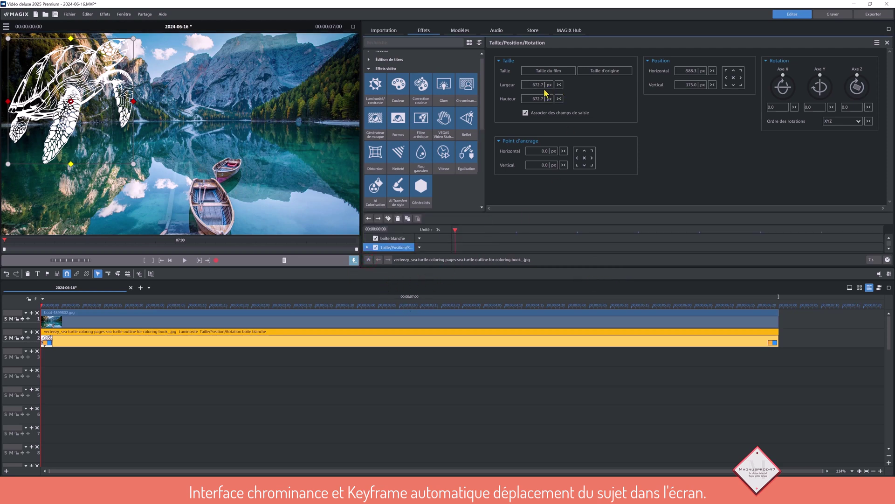
pyautogui.scroll(-10, 541, 85)
pyautogui.moveTo(95, 113); pyautogui.dragTo(80, 94)
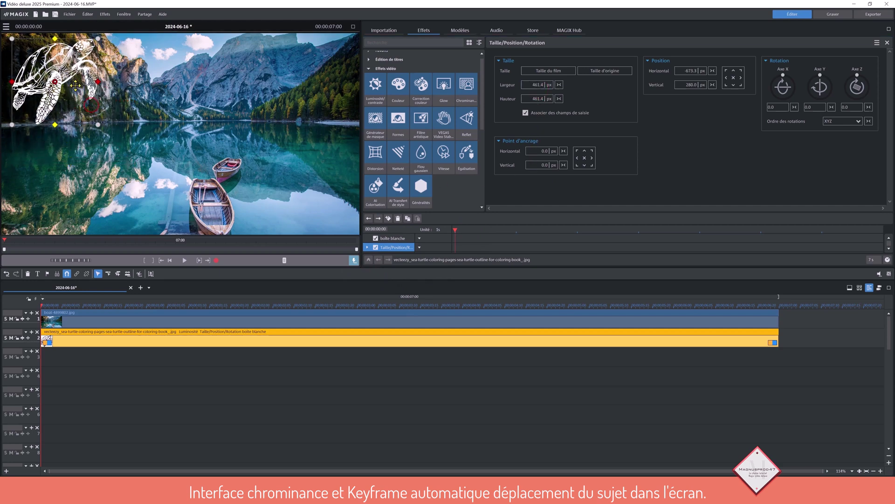
# Step: Set a starting Taille/Position/Rotation keyframe at 0 s and move the turtle to the upper right of the picture at 1 s
pyautogui.click(389, 219)
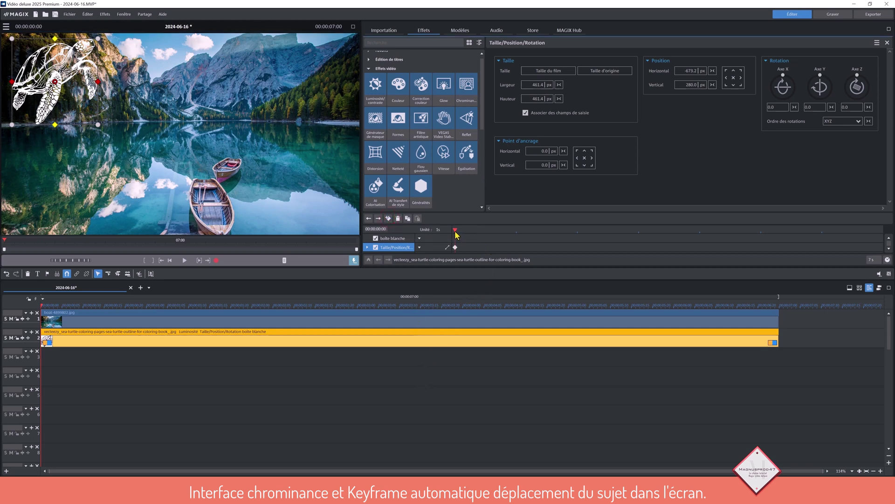
pyautogui.moveTo(455, 230); pyautogui.dragTo(516, 230)
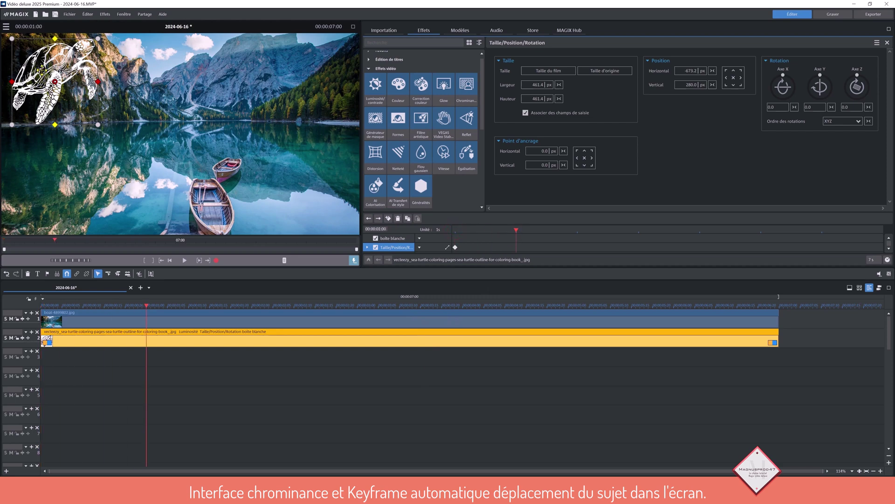
pyautogui.moveTo(41, 70); pyautogui.dragTo(264, 74)
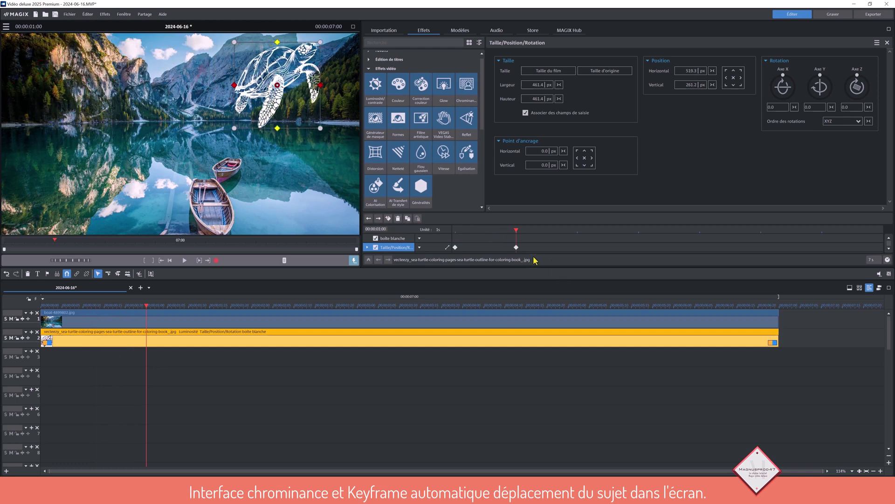
# Step: Move the turtle to the lower right of the picture at 2 s, about 650 px horizontal and -275 px vertical, and advance the playhead to 3 s
pyautogui.moveTo(517, 230); pyautogui.dragTo(577, 233)
pyautogui.moveTo(296, 87); pyautogui.dragTo(320, 184)
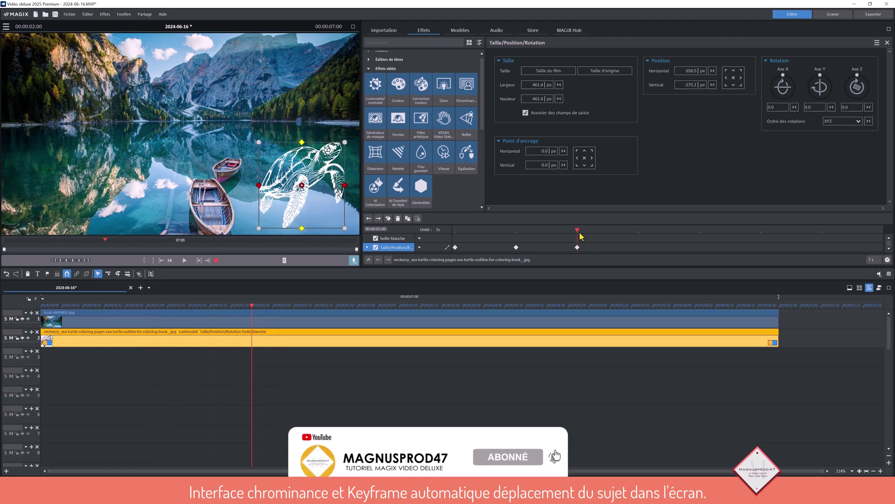
pyautogui.moveTo(578, 230); pyautogui.dragTo(637, 234)
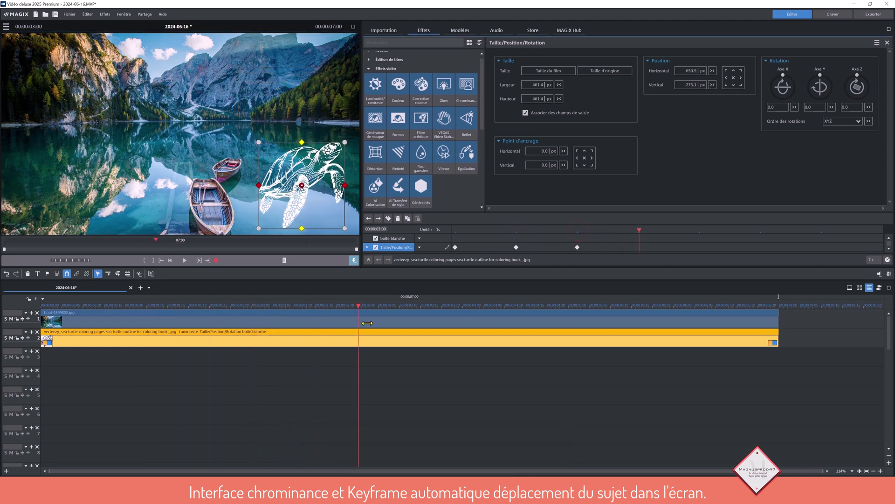
# Step: Delete the turtle image from track 2, leaving only the lake picture
pyautogui.click(299, 344)
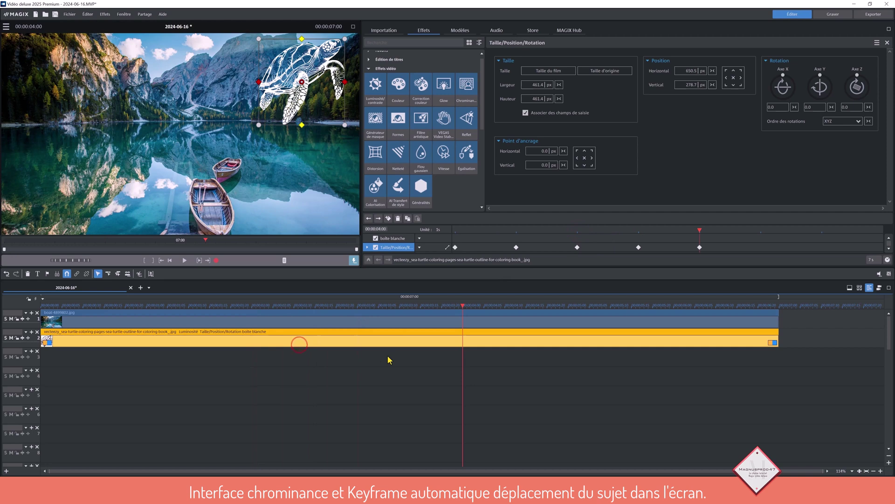
pyautogui.press('Delete')
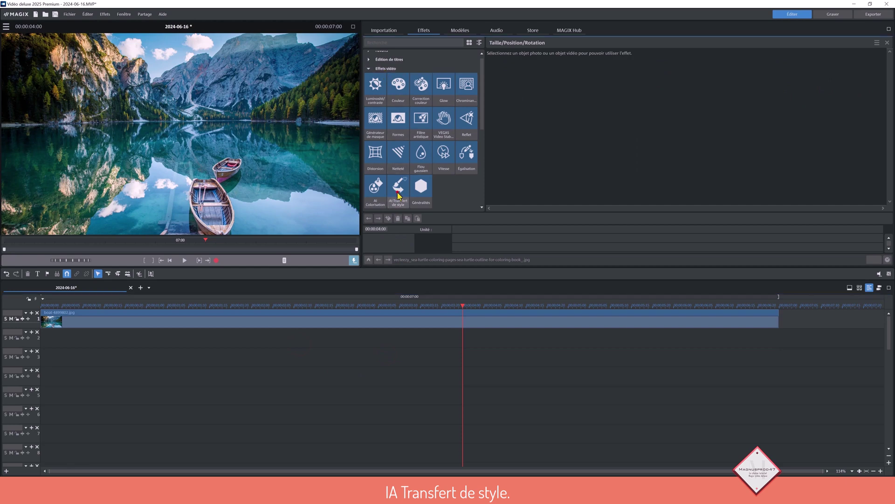
# Step: Apply the AI Transfert de style effect to the boat picture on track 1 with the Motif d'écorce style
pyautogui.moveTo(399, 196); pyautogui.dragTo(395, 321)
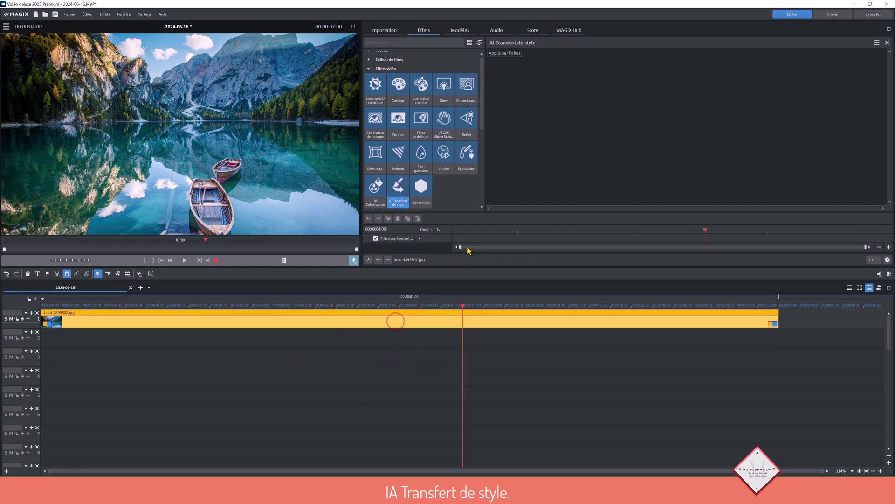
pyautogui.click(505, 54)
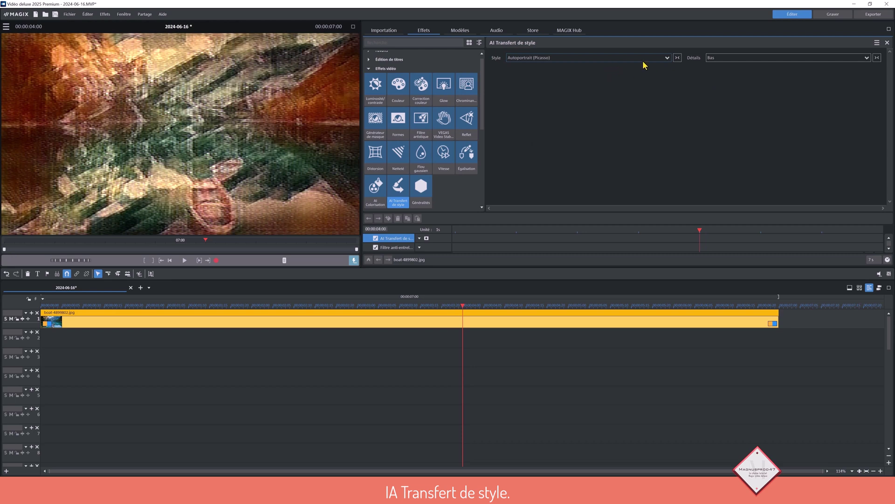
pyautogui.click(659, 58)
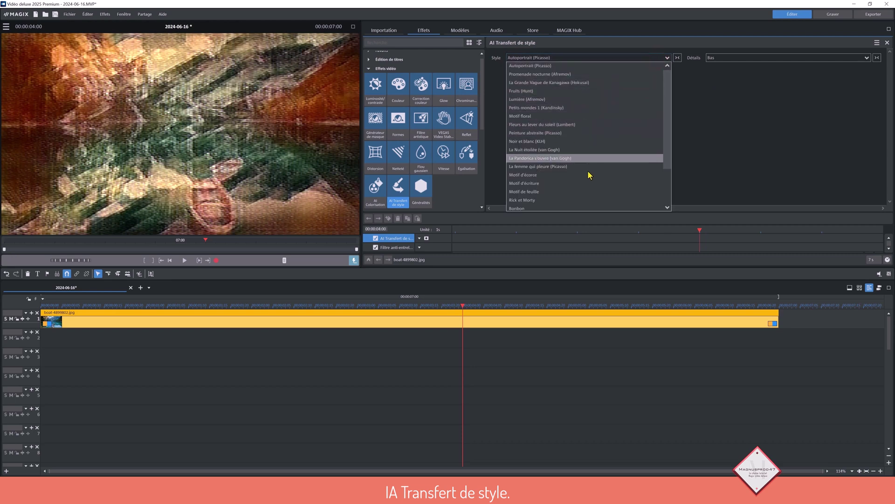
pyautogui.click(569, 175)
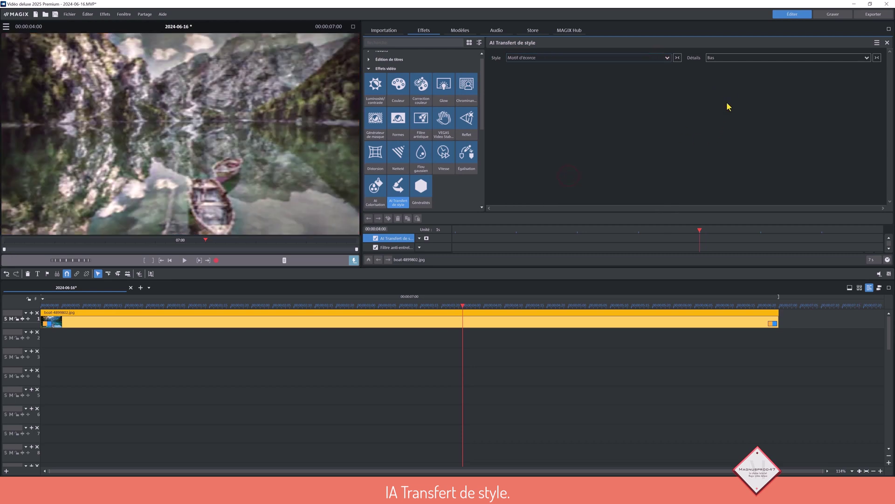
# Step: Try the style transfer's Moyen detail level and raise it to Haut
pyautogui.click(724, 58)
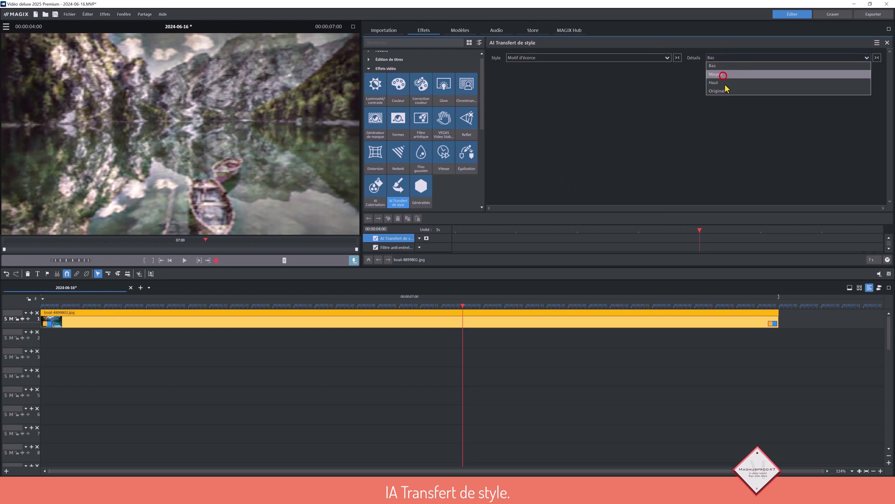
pyautogui.click(723, 75)
pyautogui.click(722, 57)
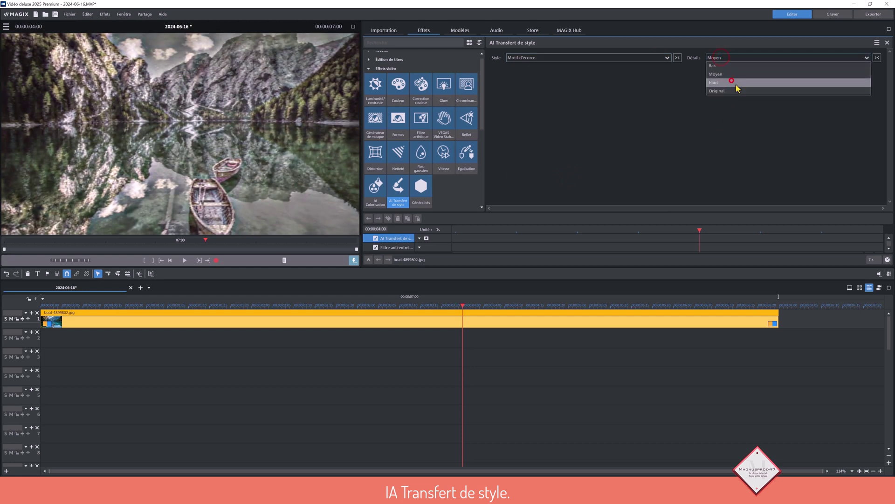
pyautogui.click(732, 83)
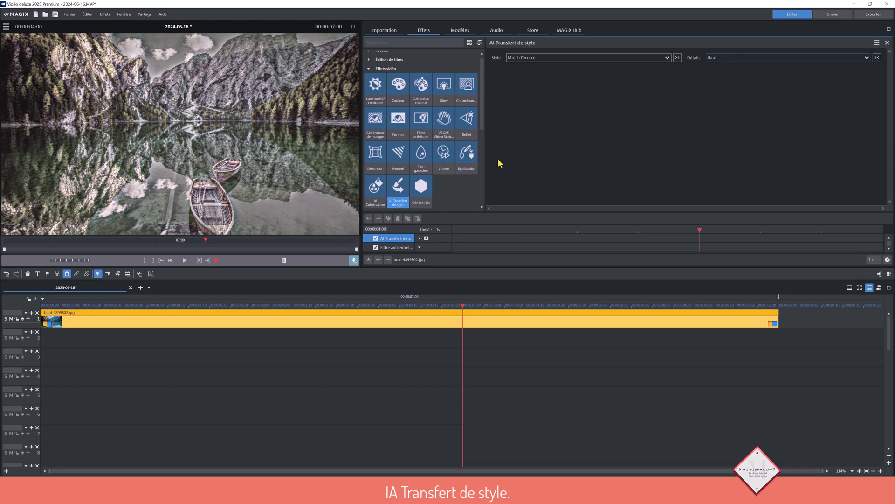
# Step: Move the playhead back to 00:00:01:15, open the MAGIX Capture audio/video recording window, and minimize it
pyautogui.moveTo(463, 307); pyautogui.dragTo(209, 310)
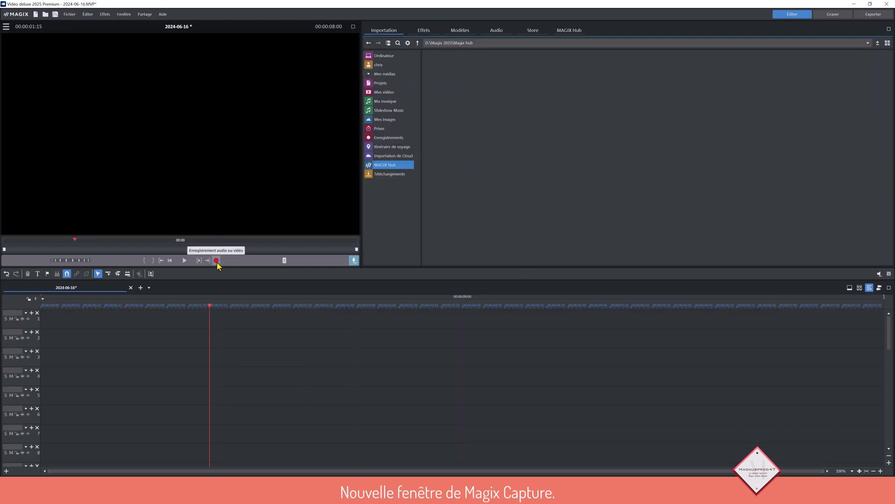
pyautogui.click(216, 260)
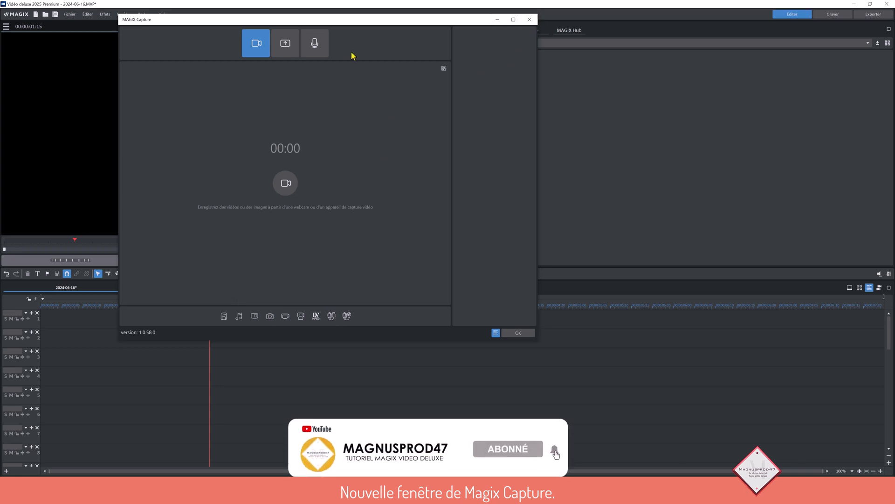
pyautogui.click(498, 19)
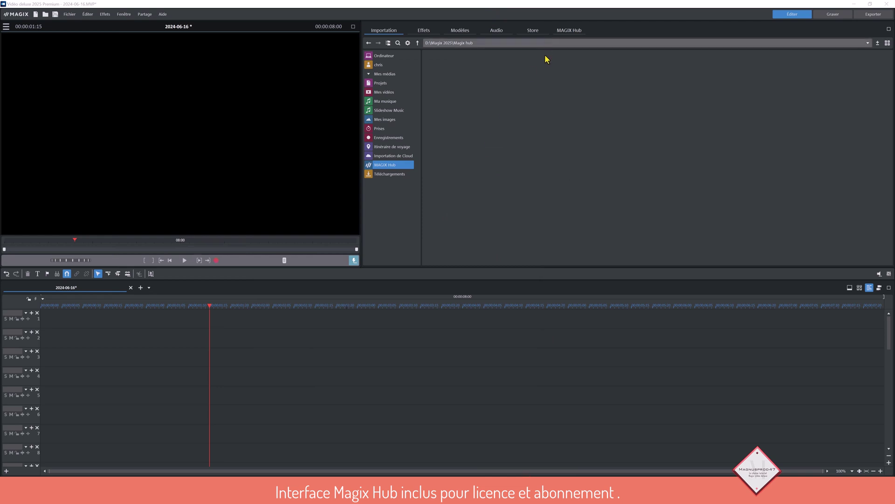
# Step: Review the MAGIX Hub list of new features for the Vidéo deluxe 2025 (24.0.1.199) release and return to the Hub home page
pyautogui.click(567, 32)
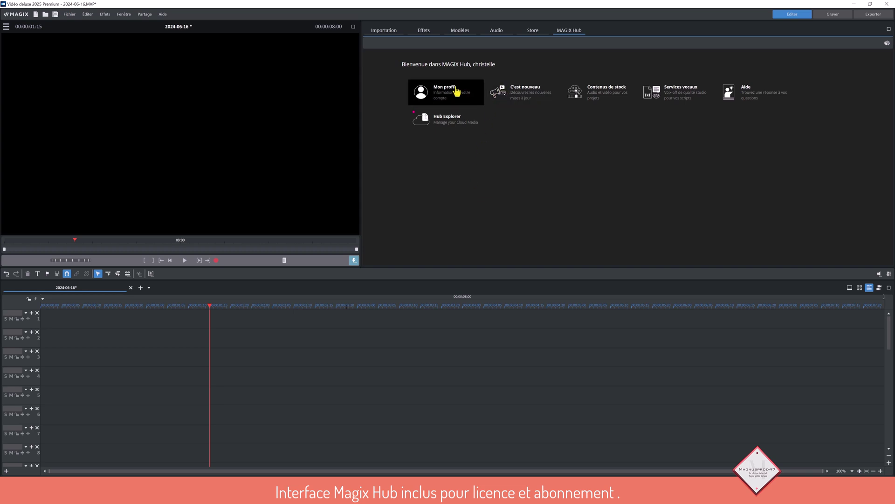
pyautogui.click(527, 91)
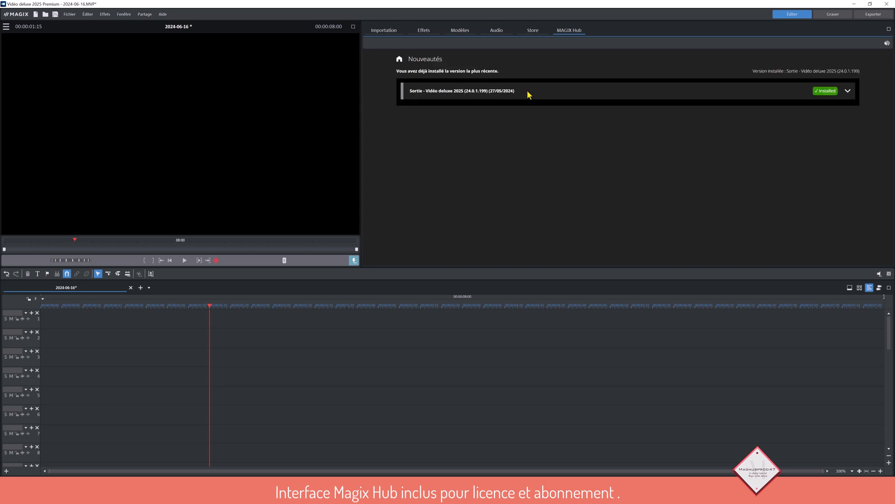
pyautogui.click(500, 93)
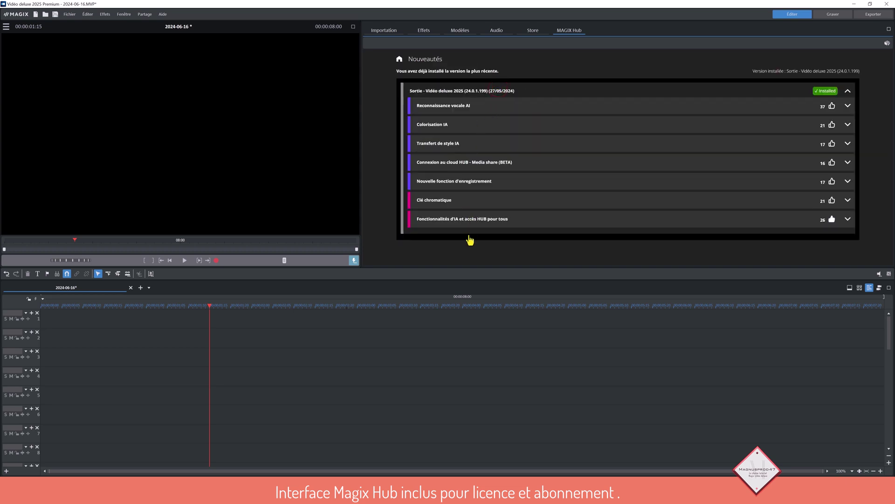
pyautogui.click(399, 59)
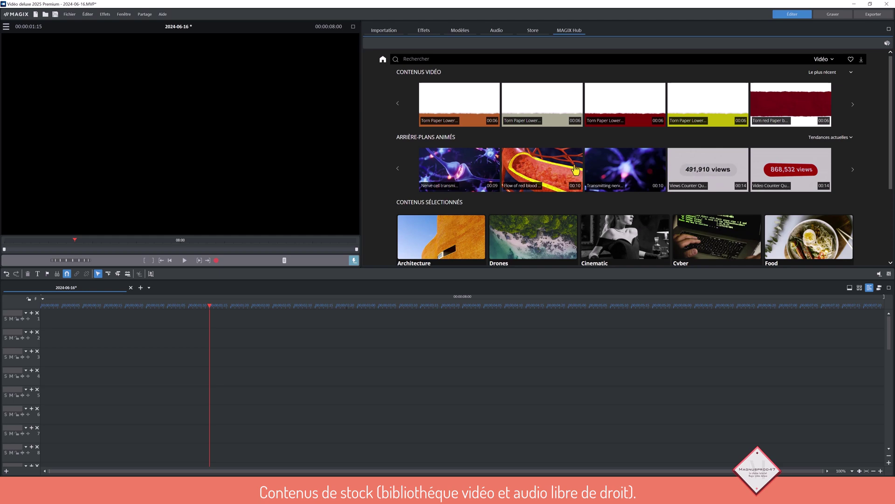
# Step: Search the MAGIX Hub stock video library for "green screen"
pyautogui.click(429, 59)
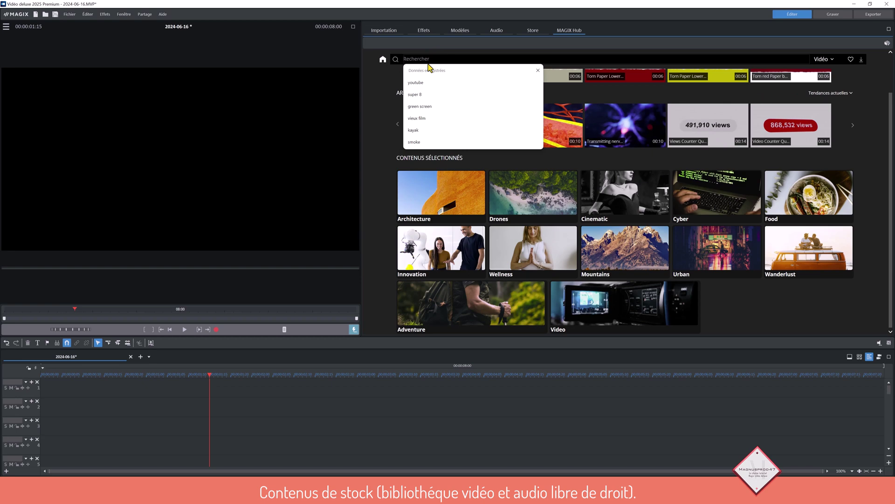
pyautogui.write('g')
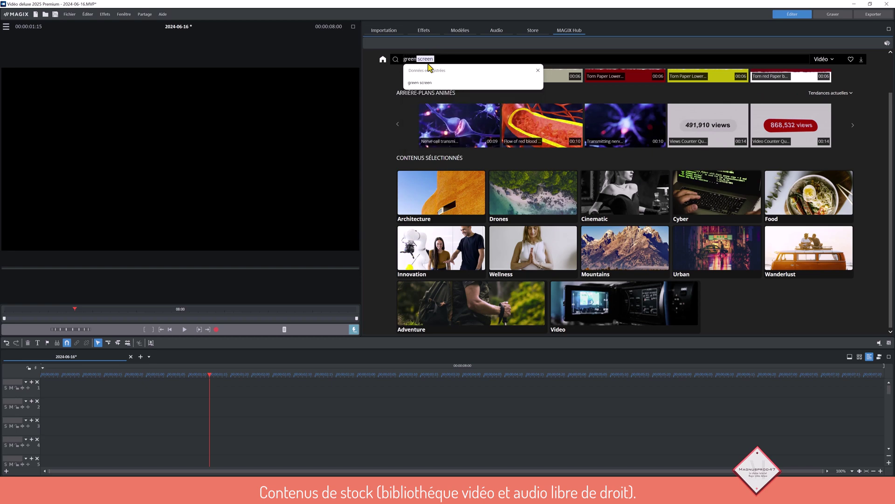
pyautogui.write('reen screen')
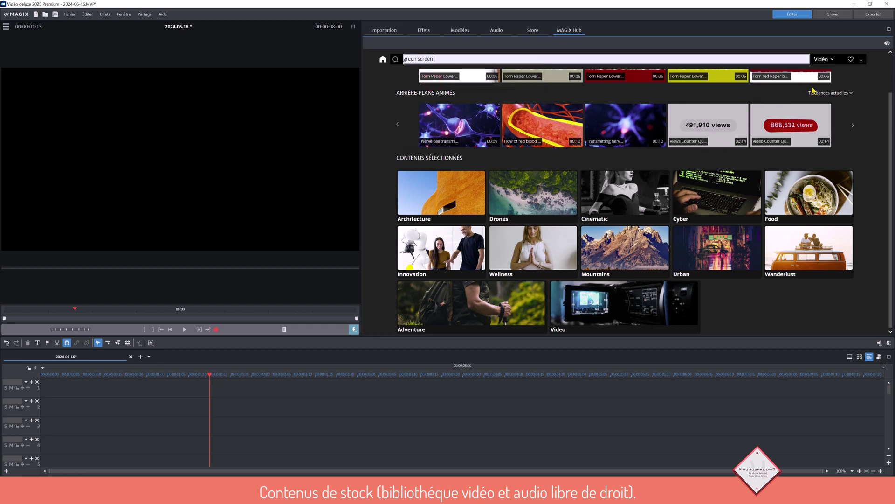
pyautogui.press('Return')
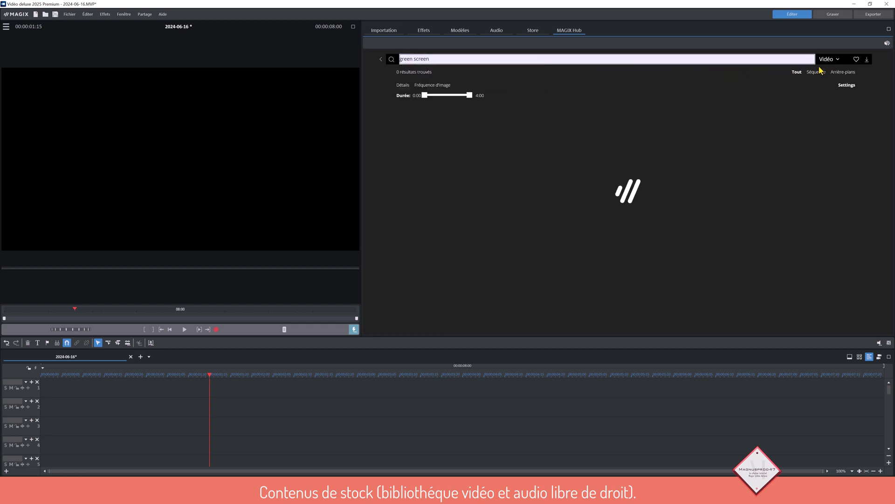
# Step: Download the night street billboard green screen clip as MP4 1080p and open the MAGIX Hub import folder
pyautogui.scroll(-6, 575, 249)
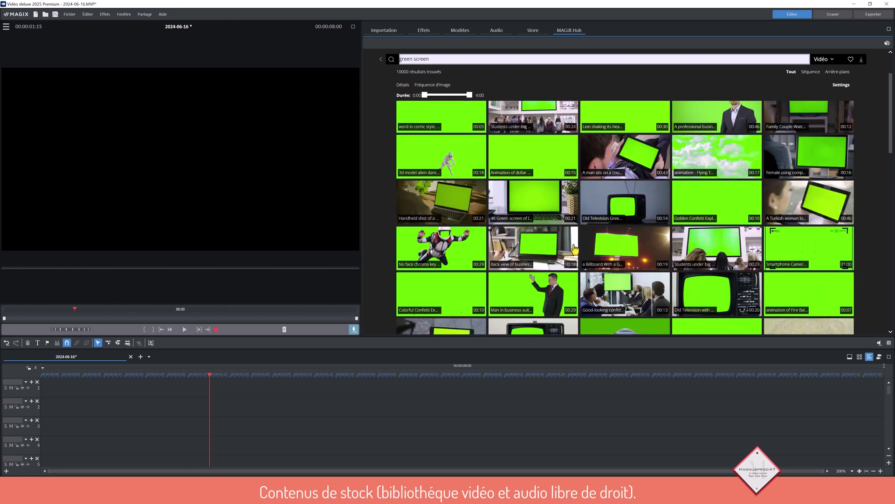
pyautogui.scroll(-4, 575, 249)
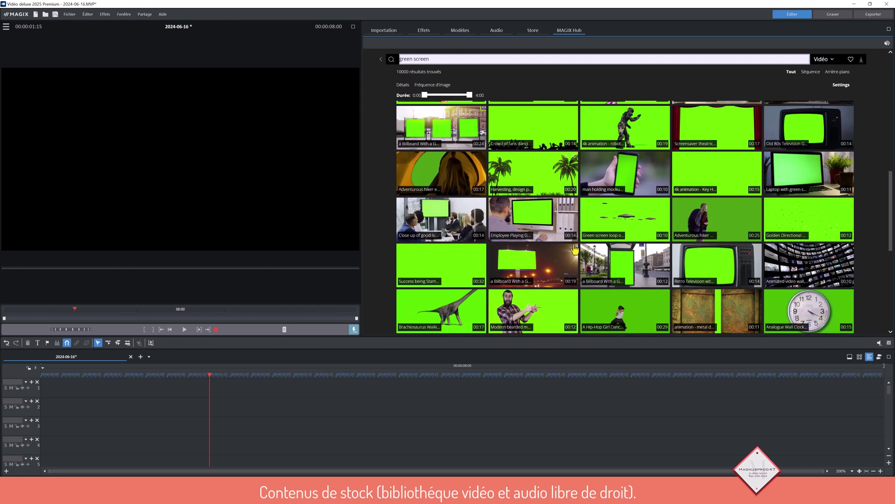
pyautogui.click(520, 267)
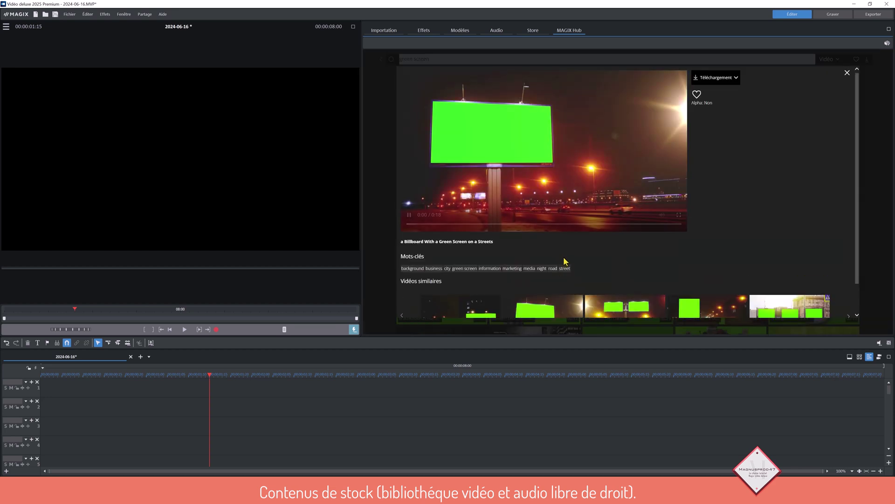
pyautogui.click(734, 80)
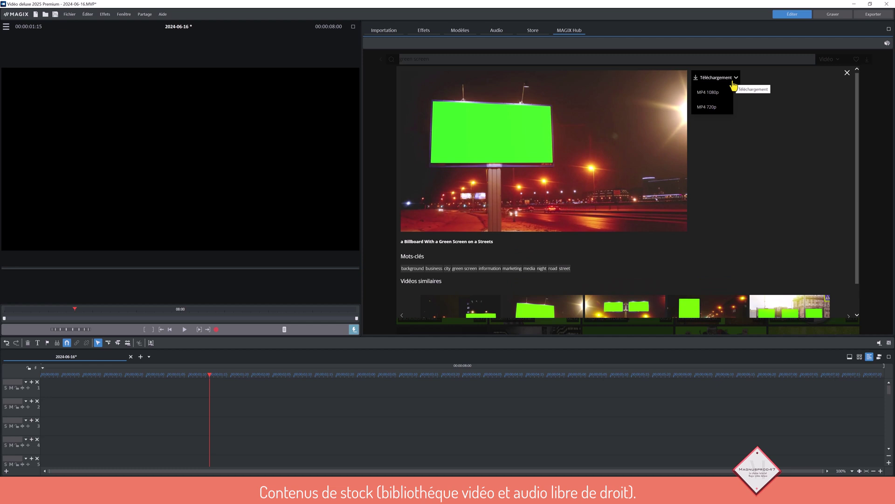
pyautogui.click(706, 93)
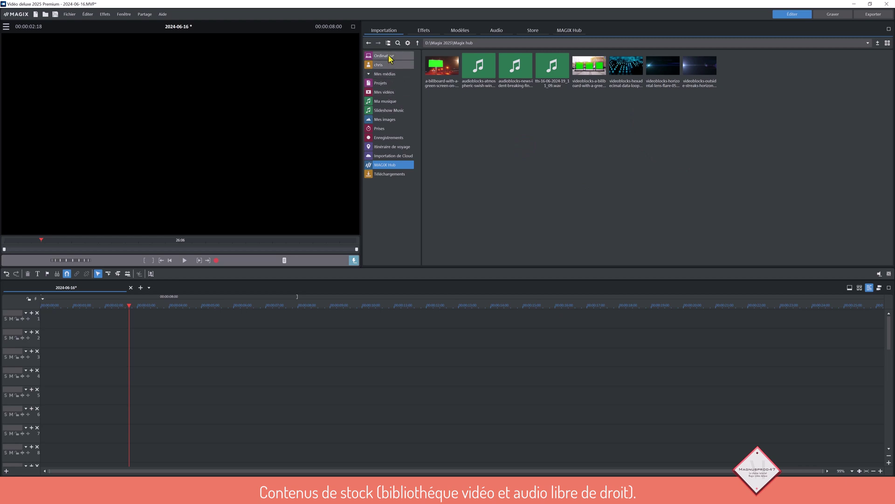
pyautogui.click(389, 173)
pyautogui.click(387, 164)
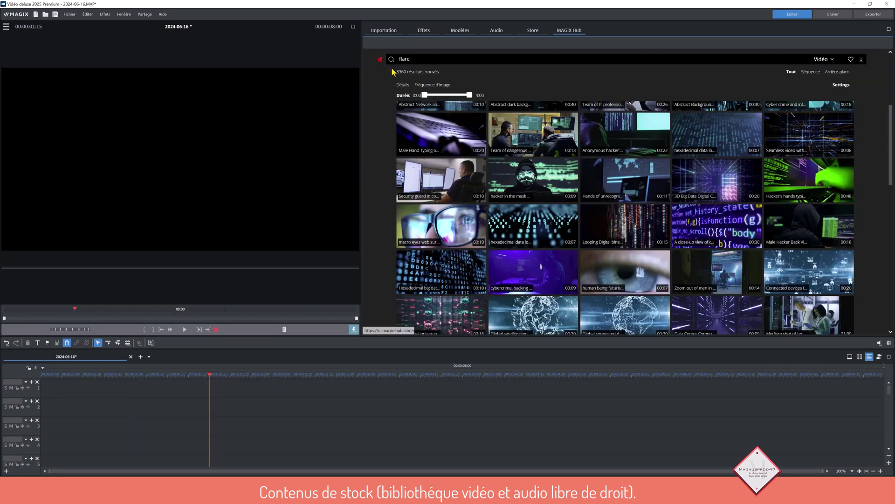
# Step: Return to the stock content overview and change the content type to Audio
pyautogui.click(383, 59)
pyautogui.click(833, 59)
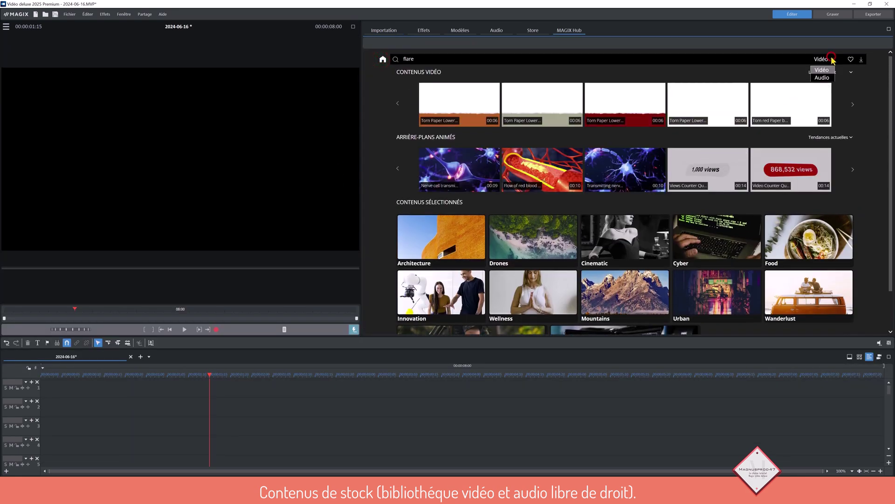
pyautogui.click(824, 78)
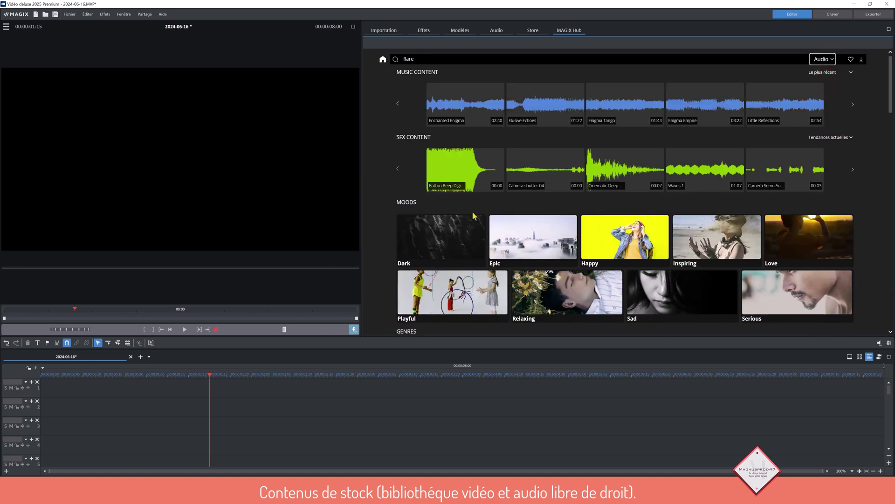
# Step: Examine the stock audio categories for moods, genres, instruments and SFX
pyautogui.scroll(-4, 473, 215)
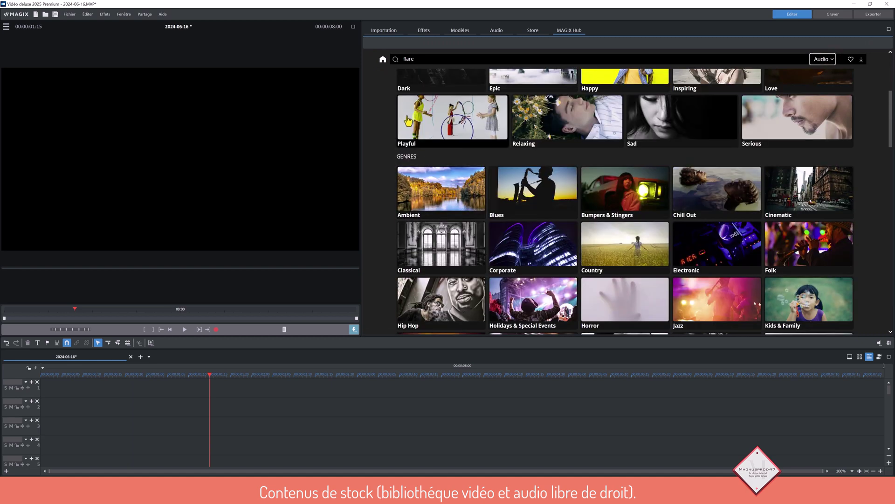
pyautogui.scroll(1, 605, 158)
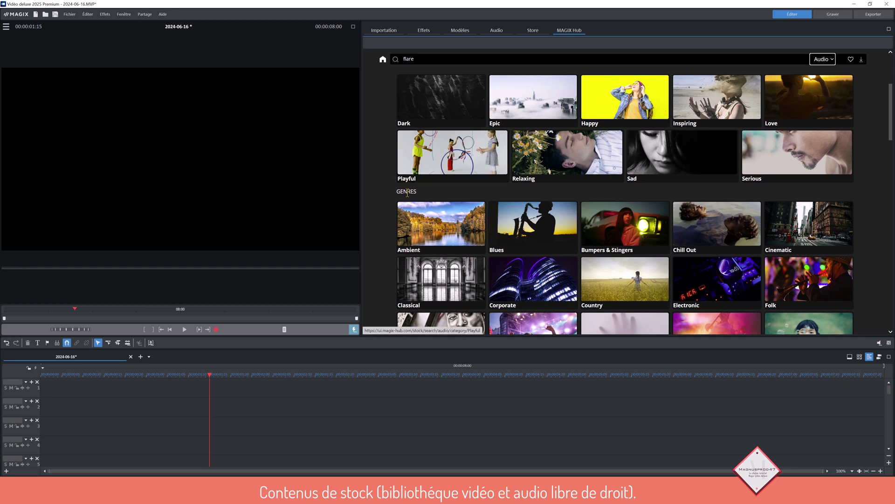
pyautogui.scroll(-1, 448, 237)
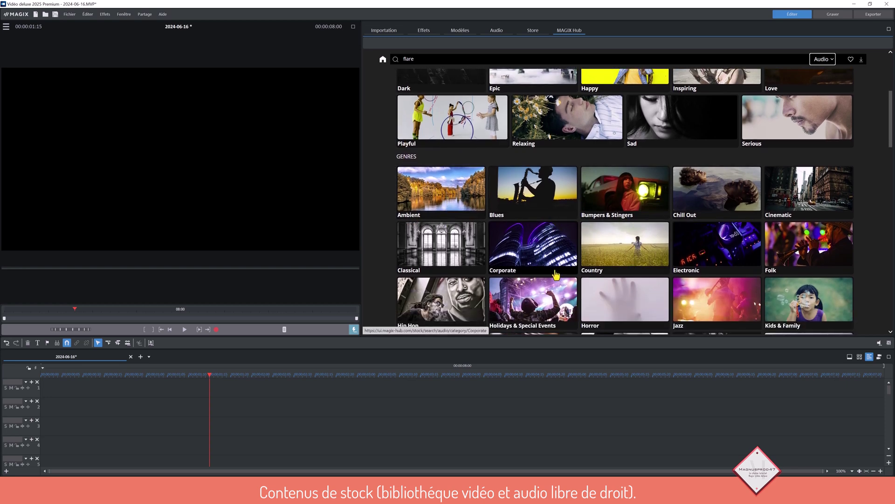
pyautogui.scroll(1, 544, 230)
pyautogui.scroll(5, 544, 230)
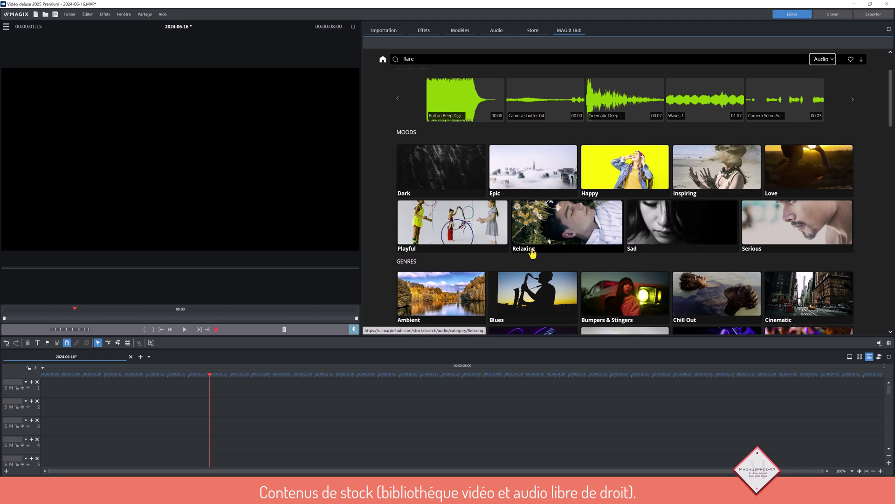
pyautogui.scroll(-5, 422, 249)
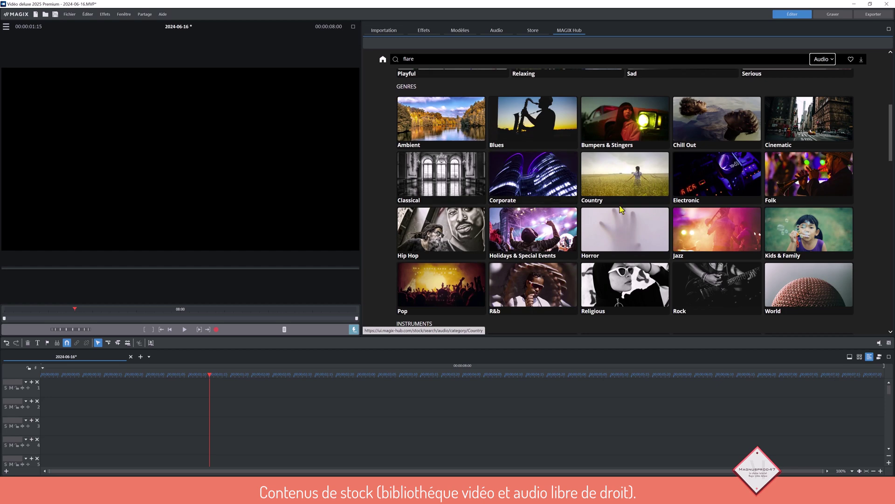
pyautogui.scroll(-1, 602, 265)
pyautogui.scroll(-2, 601, 265)
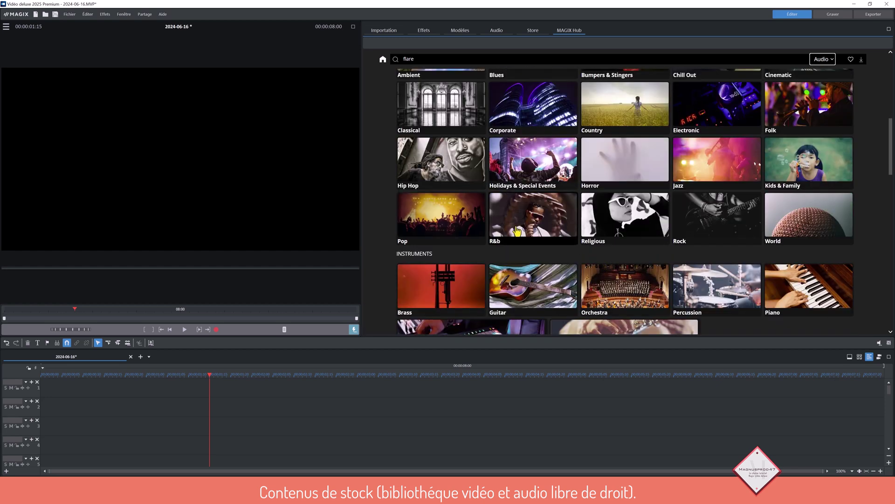
pyautogui.scroll(-3, 467, 282)
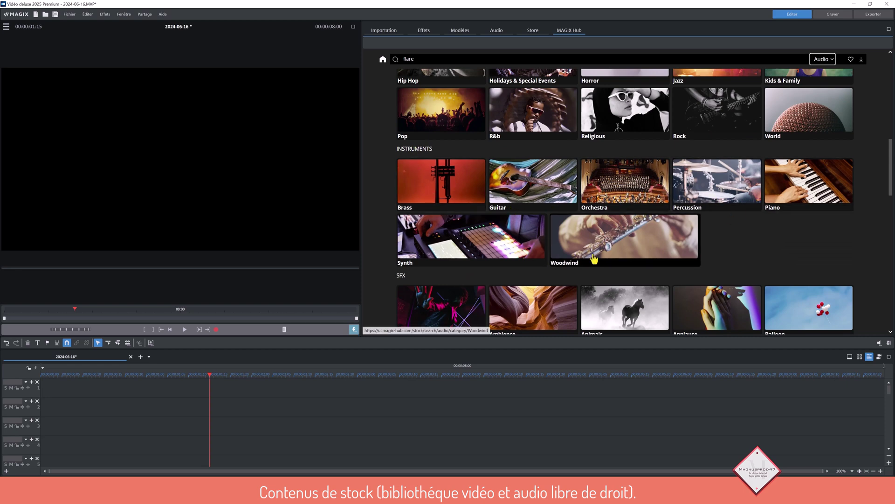
pyautogui.scroll(-4, 420, 177)
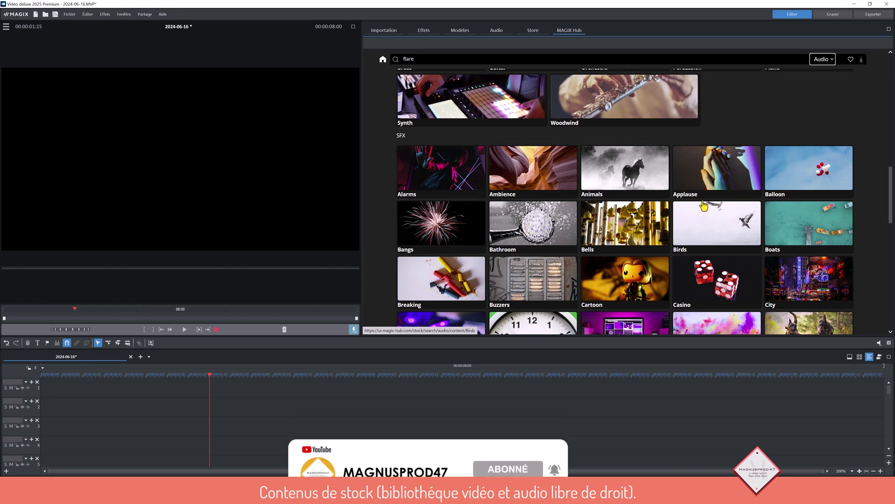
# Step: Leave the stock audio library for the MAGIX Hub home page and open Services vocaux
pyautogui.click(789, 200)
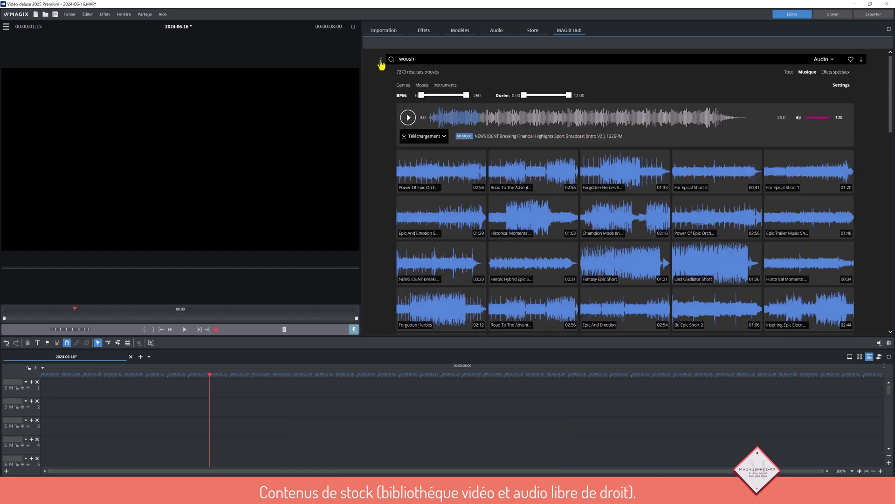
pyautogui.click(383, 59)
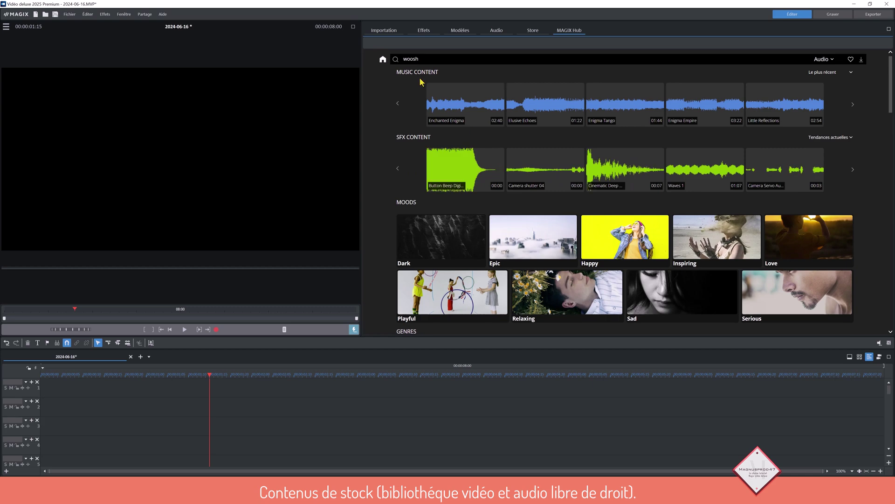
pyautogui.click(381, 62)
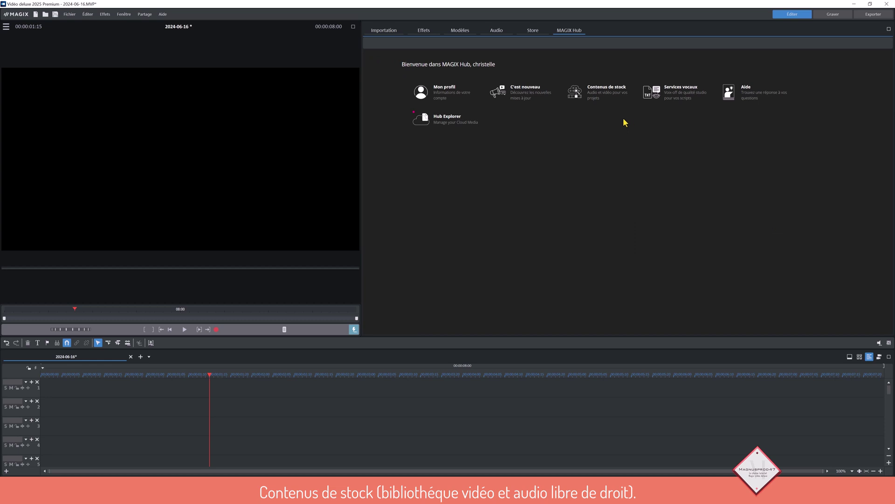
pyautogui.click(686, 92)
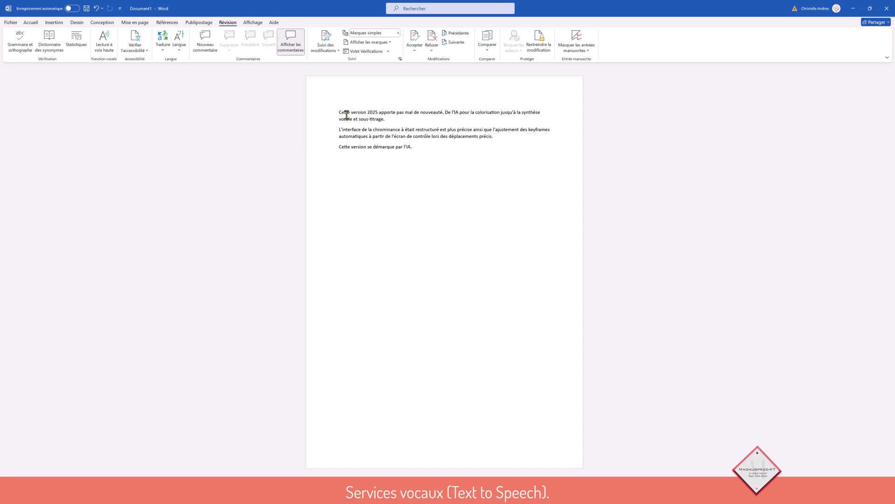
# Step: Copy the full script on the version 2025 novelties from the Word document and paste it into the Text to Speech text field
pyautogui.moveTo(339, 110); pyautogui.dragTo(468, 150)
pyautogui.rightClick(452, 141)
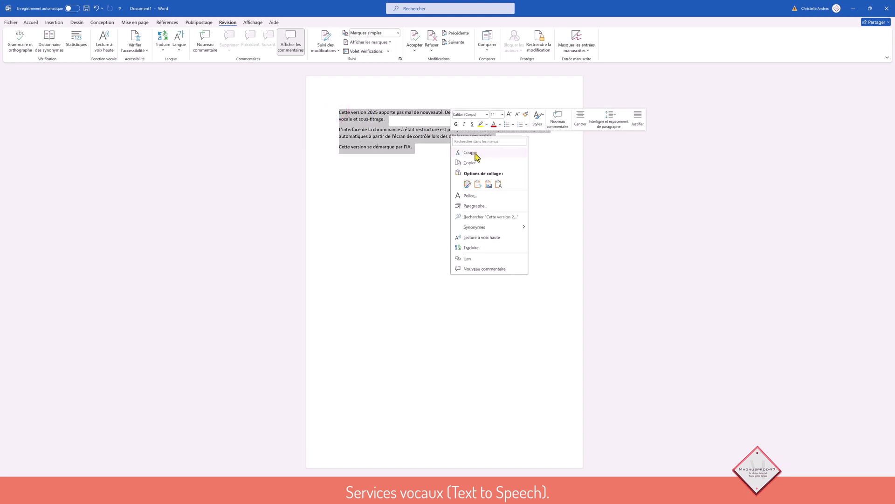
pyautogui.click(474, 160)
pyautogui.click(853, 8)
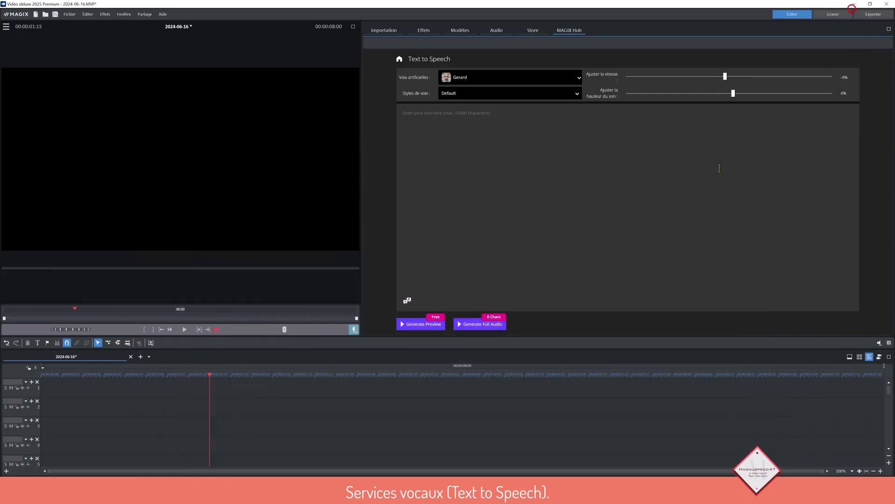
pyautogui.click(457, 119)
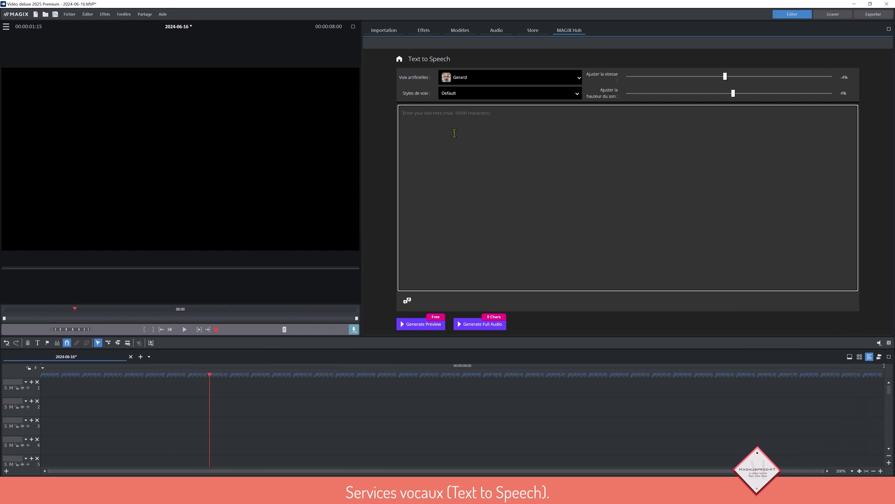
pyautogui.hotkey('ctrl', 'v')
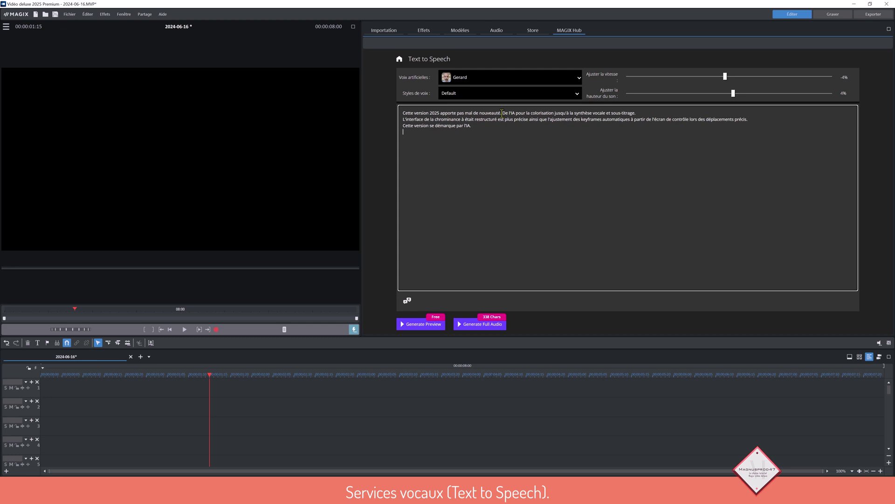
# Step: Break the script into separate lines after the first two sentences and before "lors des déplacements précis", with blank lines between the paragraphs
pyautogui.press('Return')
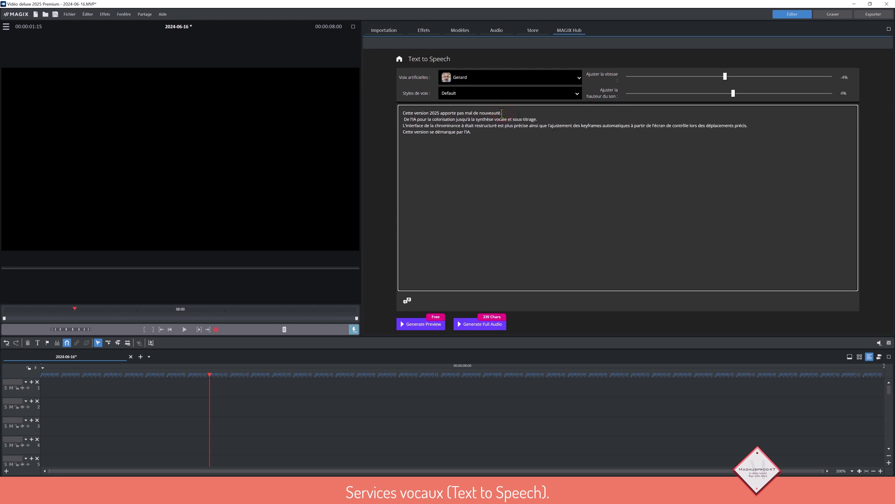
pyautogui.click(552, 119)
pyautogui.press('Return')
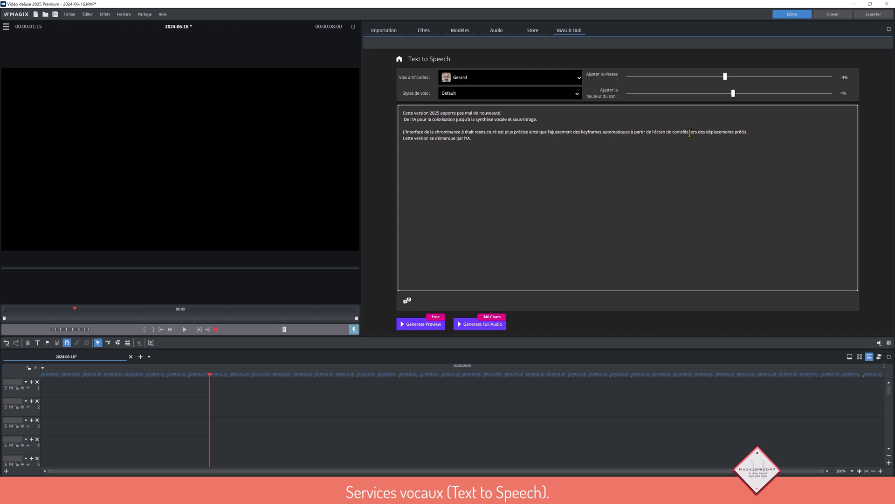
pyautogui.press('Return')
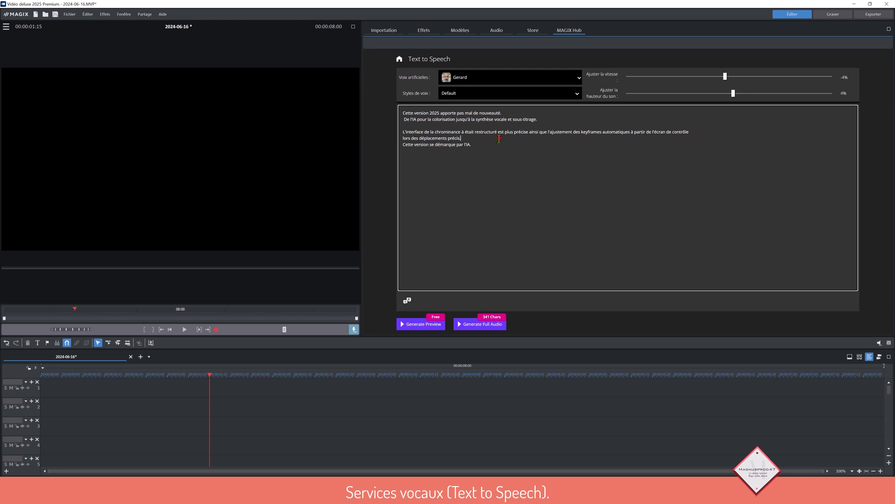
pyautogui.press('Return')
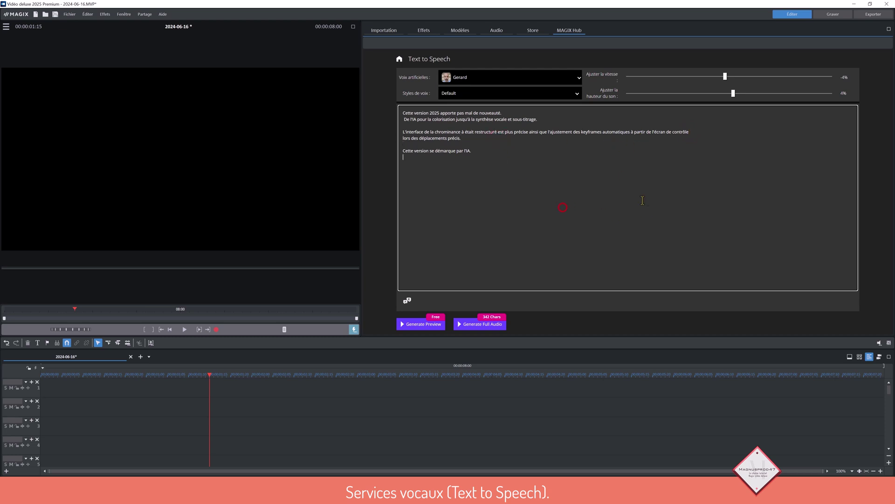
# Step: Choose the Charline French (Belgium) voice, generate the full audio of the script and pause its playback
pyautogui.click(580, 77)
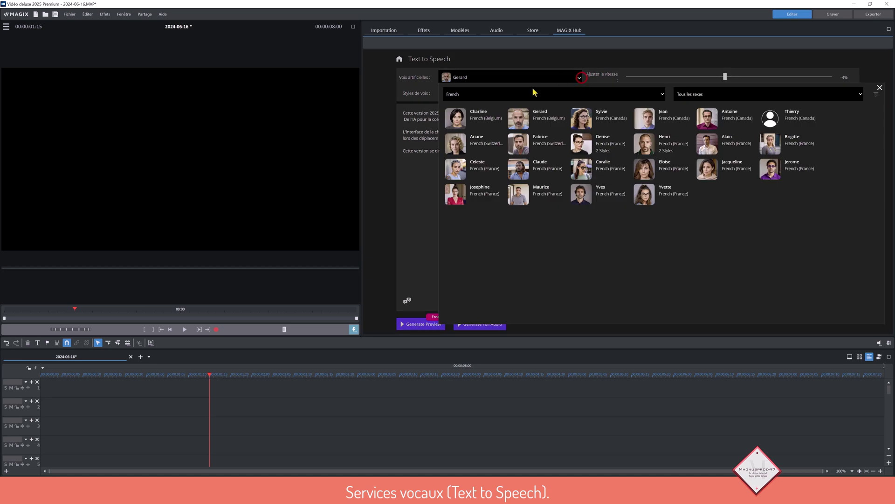
pyautogui.click(473, 118)
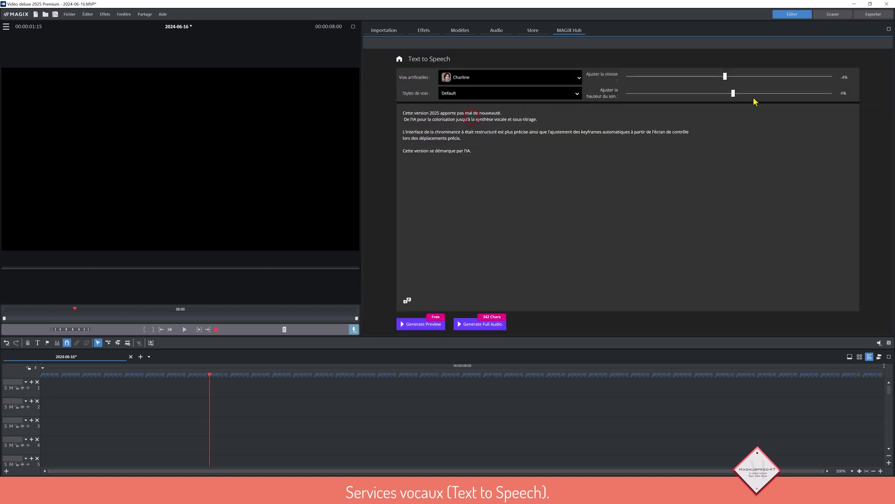
pyautogui.click(487, 328)
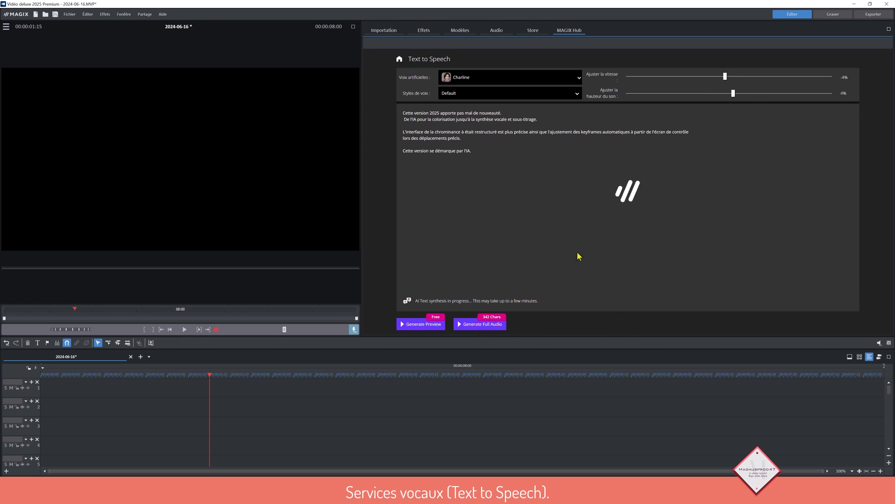
pyautogui.click(488, 328)
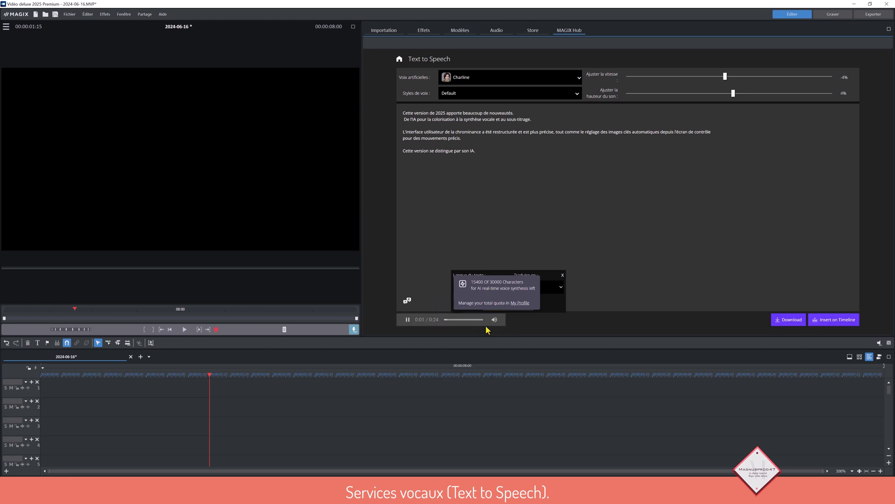
pyautogui.click(408, 320)
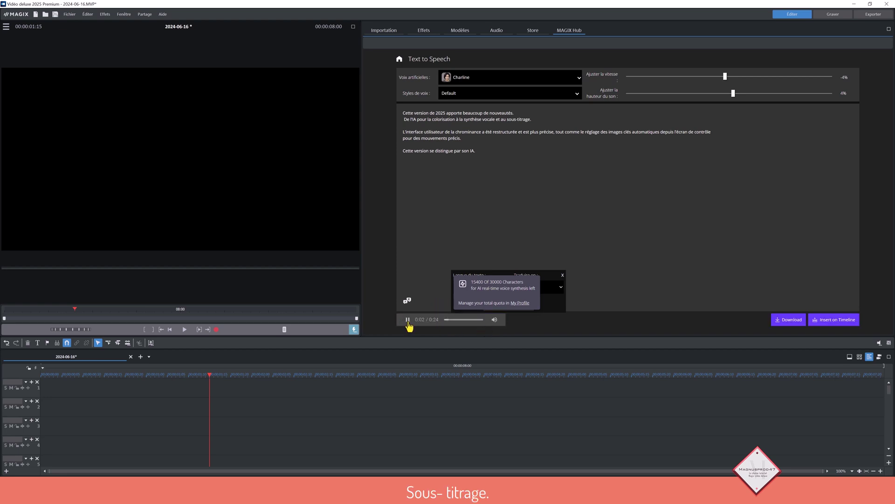
# Step: Insert the generated voice on the timeline, move the clip to the start of track 1 and bring the playhead back to the beginning
pyautogui.click(833, 320)
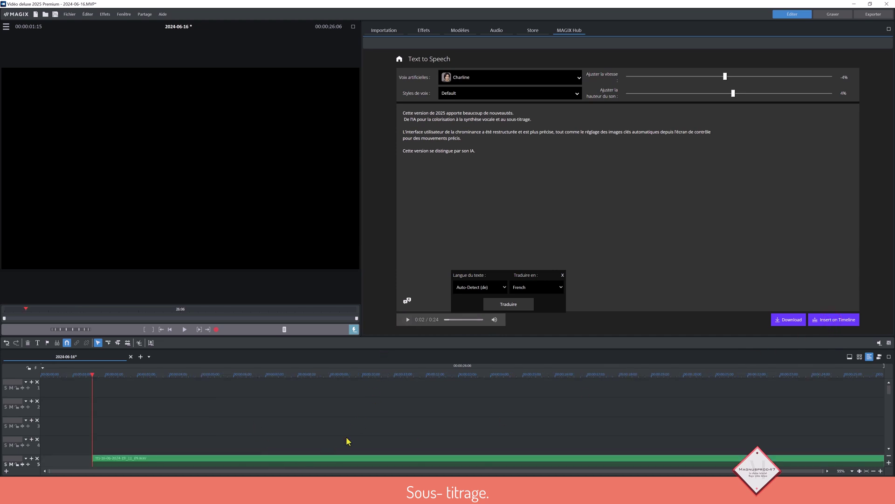
pyautogui.moveTo(334, 455); pyautogui.dragTo(152, 390)
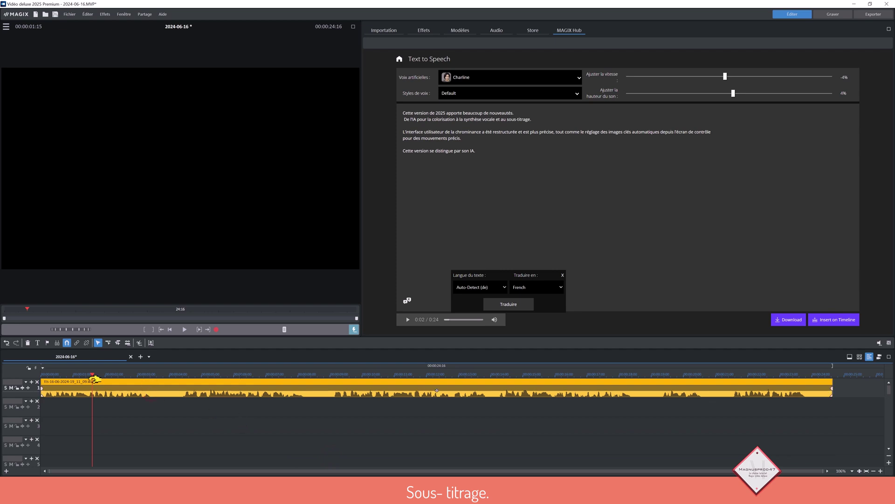
pyautogui.moveTo(92, 374); pyautogui.dragTo(44, 376)
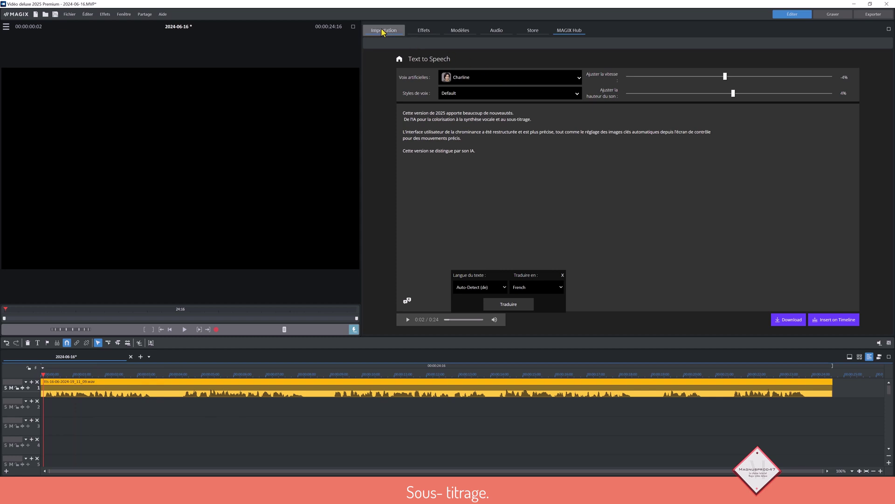
# Step: Run AI Langue à texte speech recognition on the voice clip with the language set to Auto detect
pyautogui.click(422, 31)
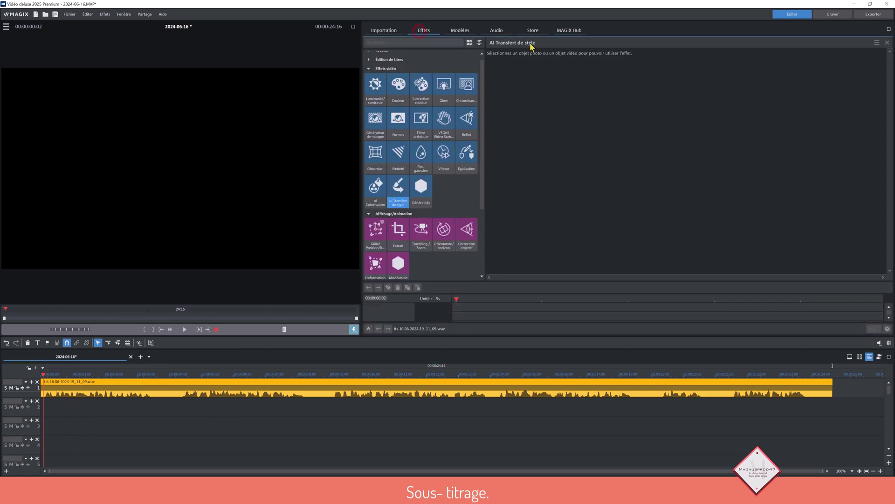
pyautogui.click(570, 30)
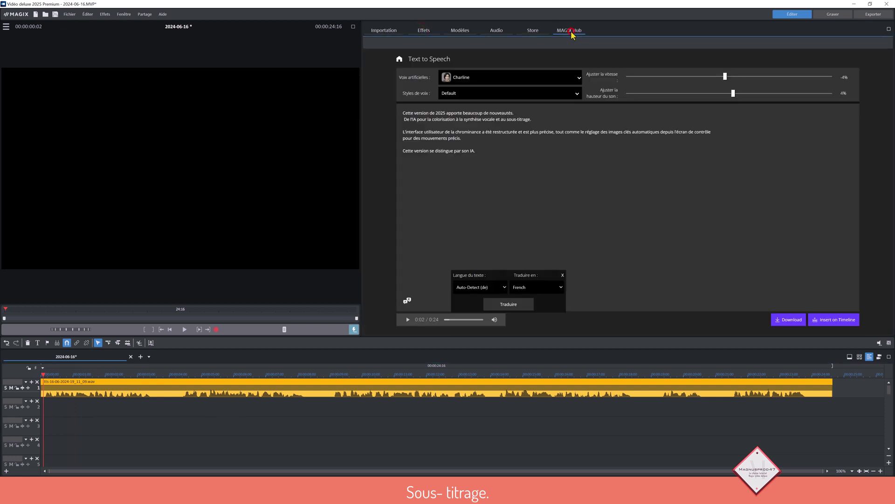
pyautogui.rightClick(310, 391)
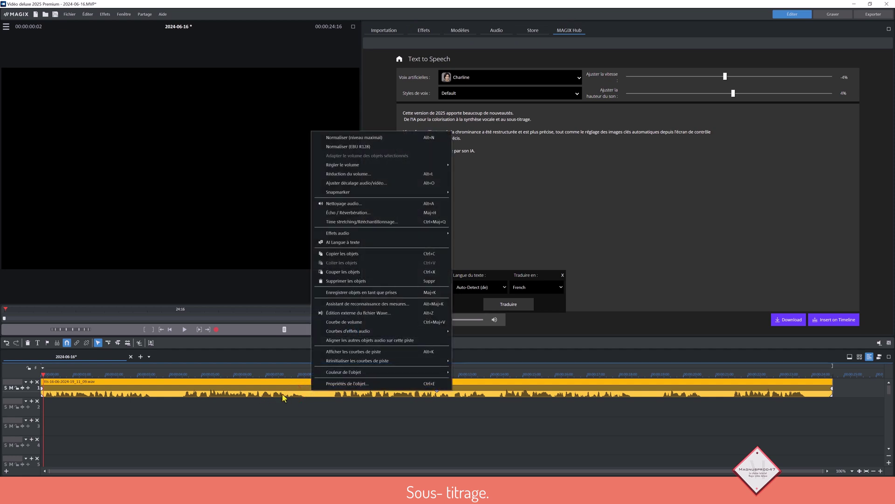
pyautogui.click(352, 243)
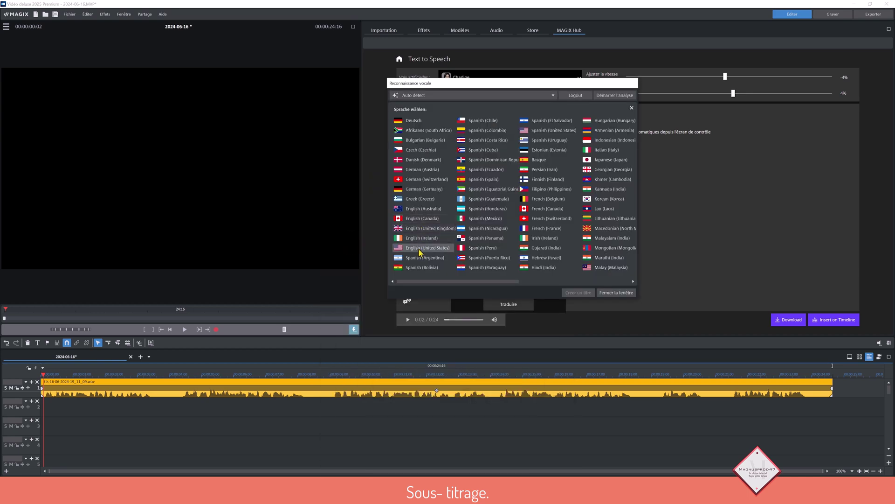
pyautogui.click(617, 96)
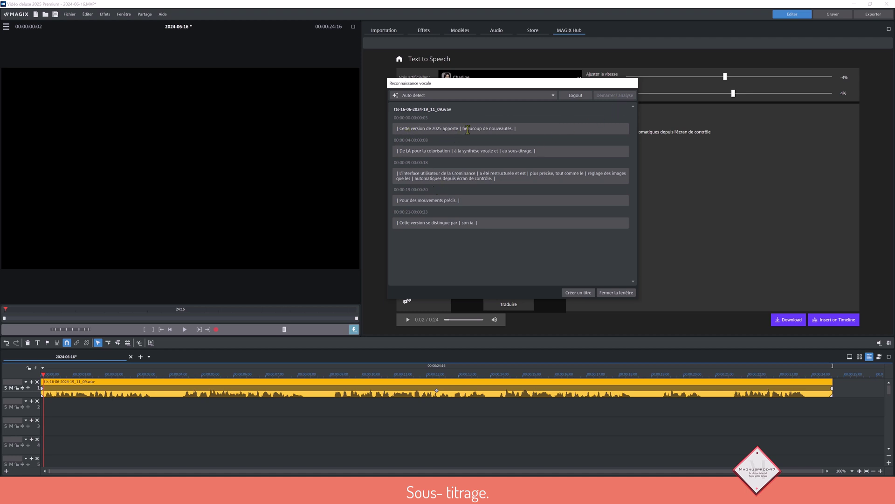
# Step: Correct the recognised text to read "De L'I A", "Chrominance" and "son I A"
pyautogui.click(461, 129)
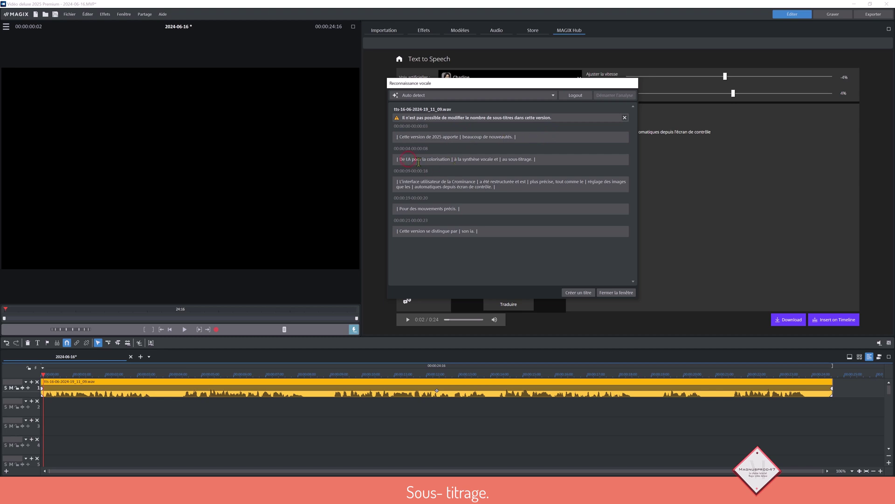
pyautogui.write("'")
pyautogui.write('I')
pyautogui.write('H')
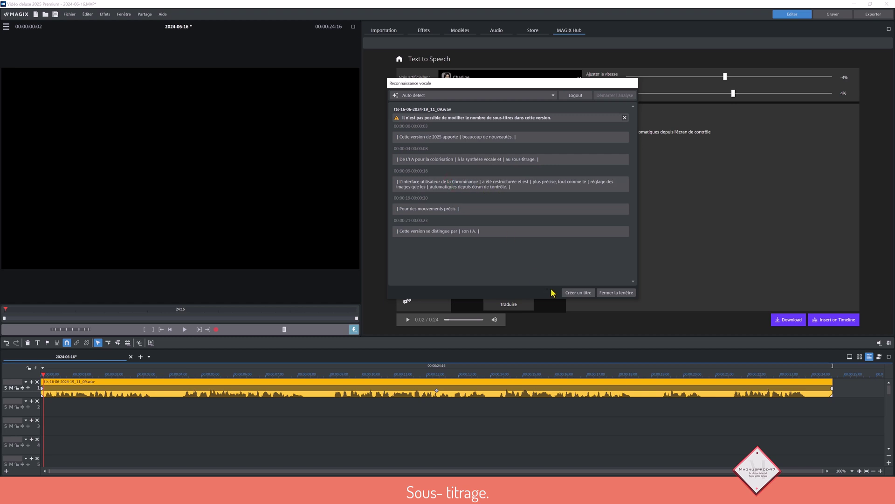
# Step: Create subtitle titles from the corrected transcript on the timeline and play them back with the voice
pyautogui.click(577, 293)
pyautogui.click(98, 402)
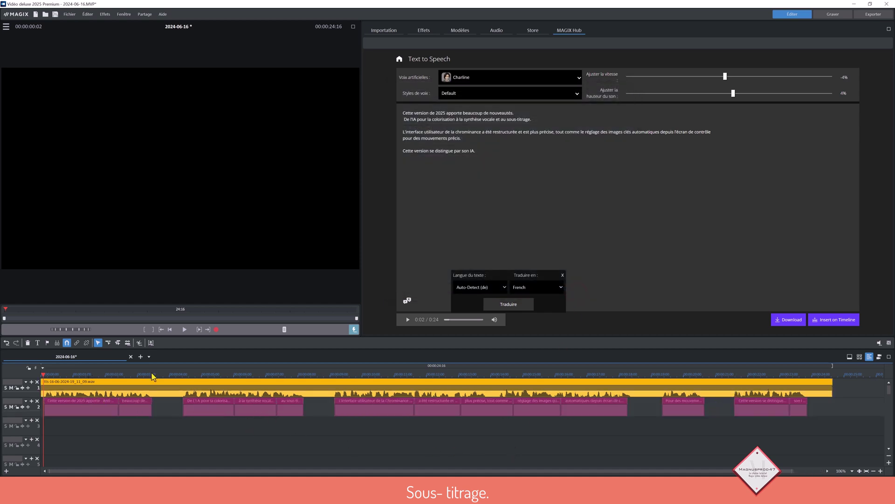
pyautogui.click(184, 329)
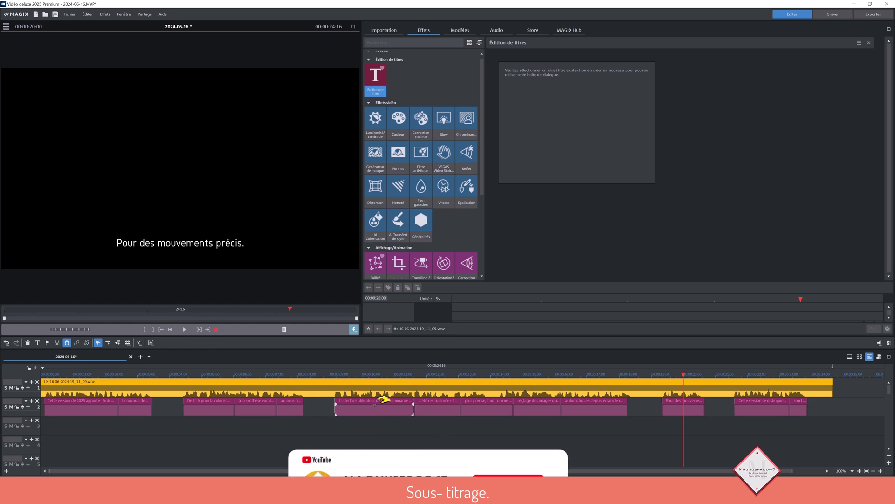
# Step: Delete the voice clip and all its subtitles from the timeline, and return to the MAGIX Hub home page
pyautogui.moveTo(820, 414); pyautogui.dragTo(47, 412)
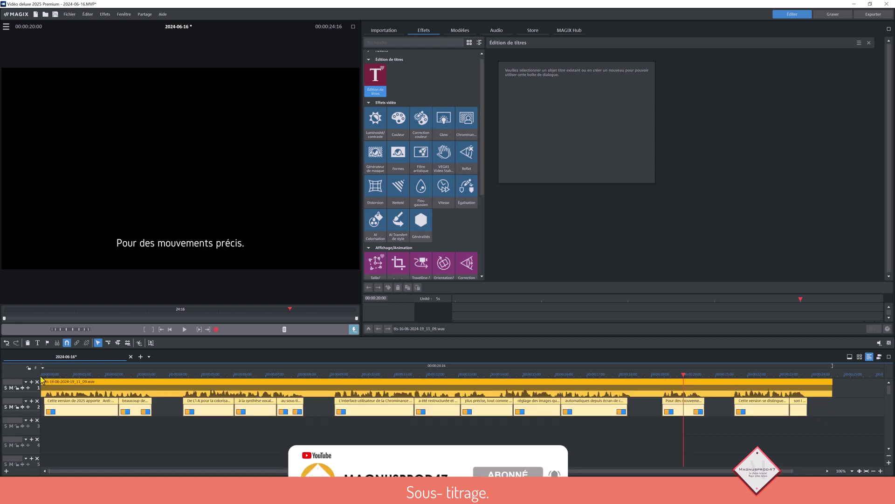
pyautogui.press('Delete')
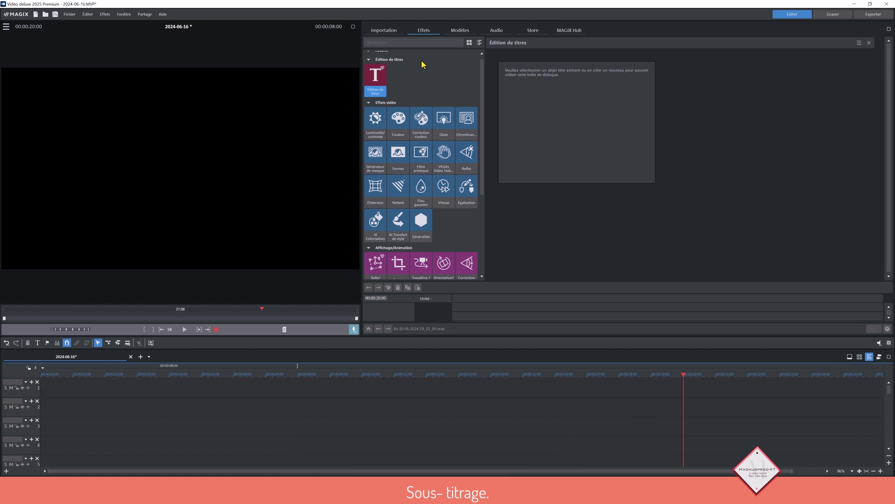
pyautogui.click(563, 31)
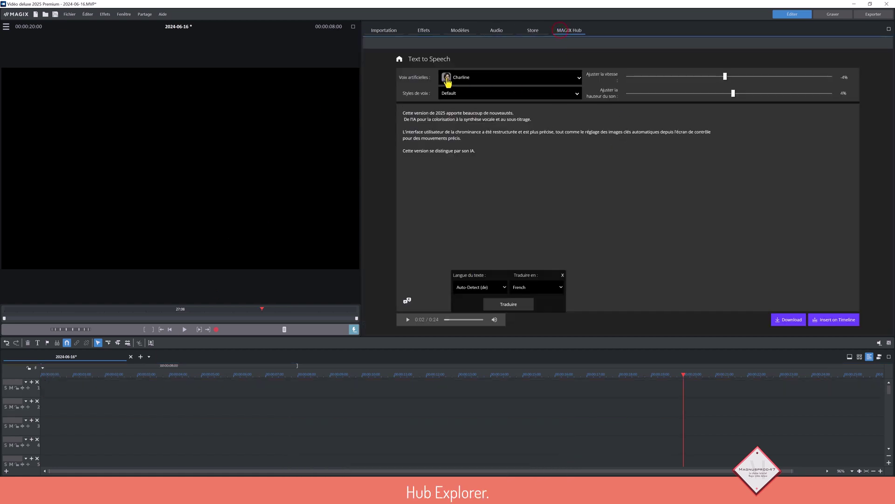
pyautogui.click(399, 60)
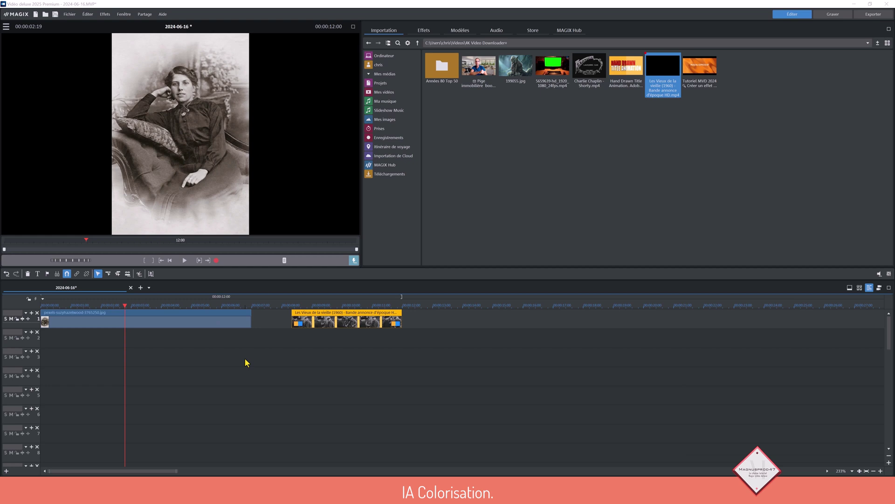
# Step: Apply the AI Colorisation video effect to the portrait photo on track 1 and inspect the colours in the maximised preview
pyautogui.click(424, 30)
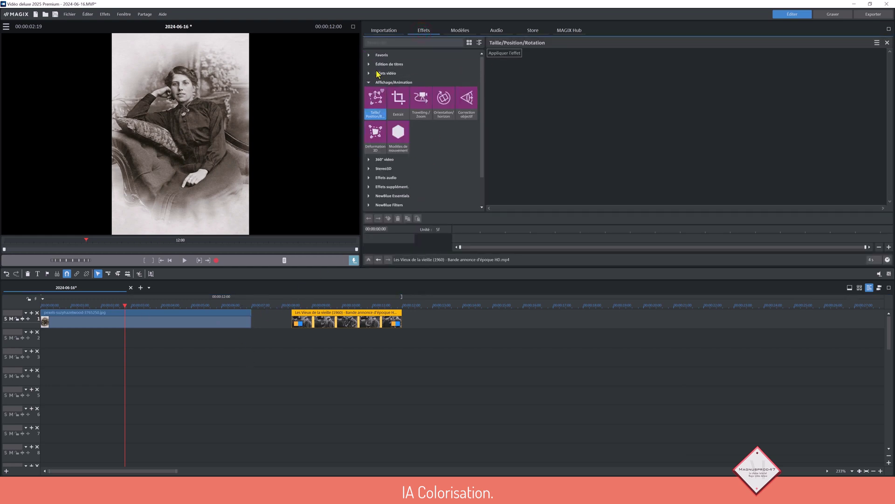
pyautogui.click(376, 73)
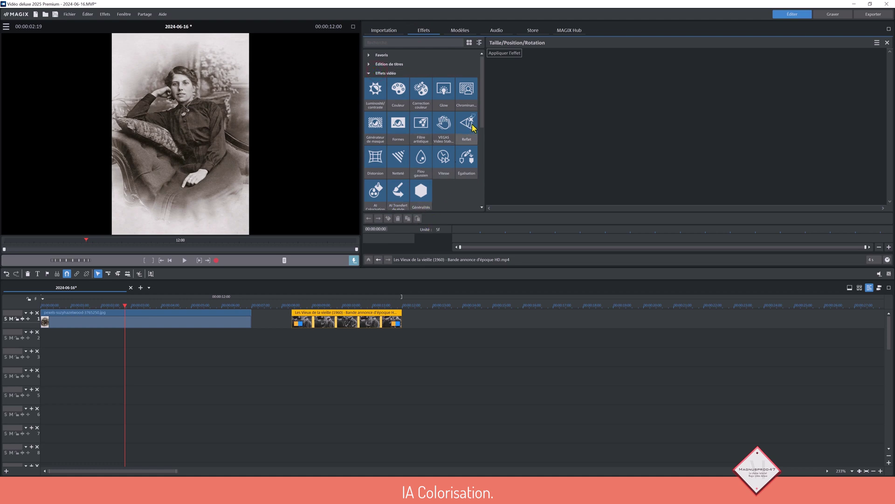
pyautogui.scroll(-1, 482, 119)
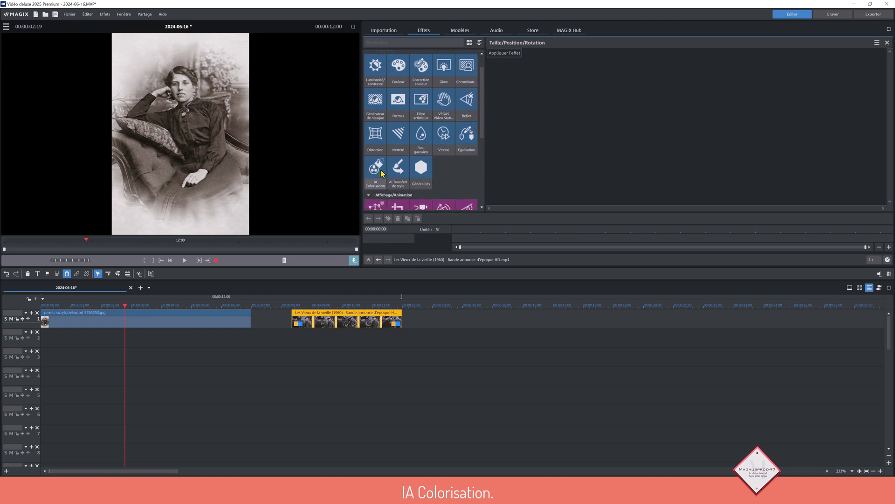
pyautogui.click(197, 320)
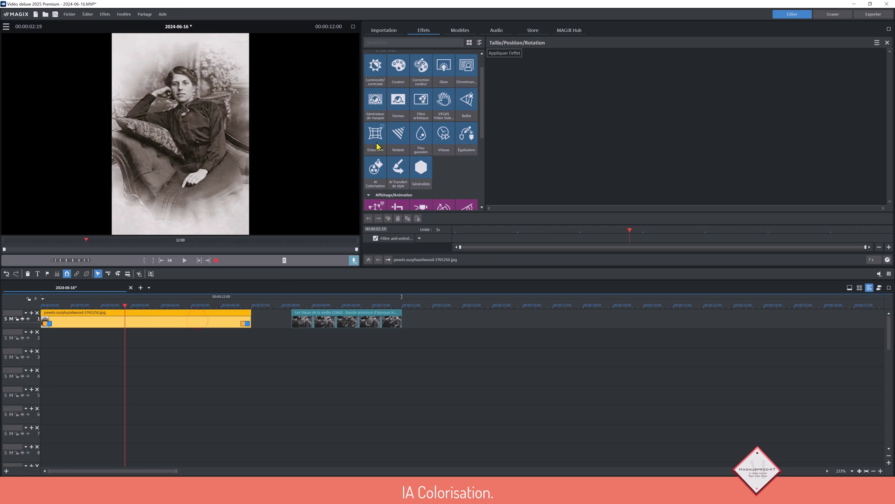
pyautogui.click(374, 178)
pyautogui.click(510, 55)
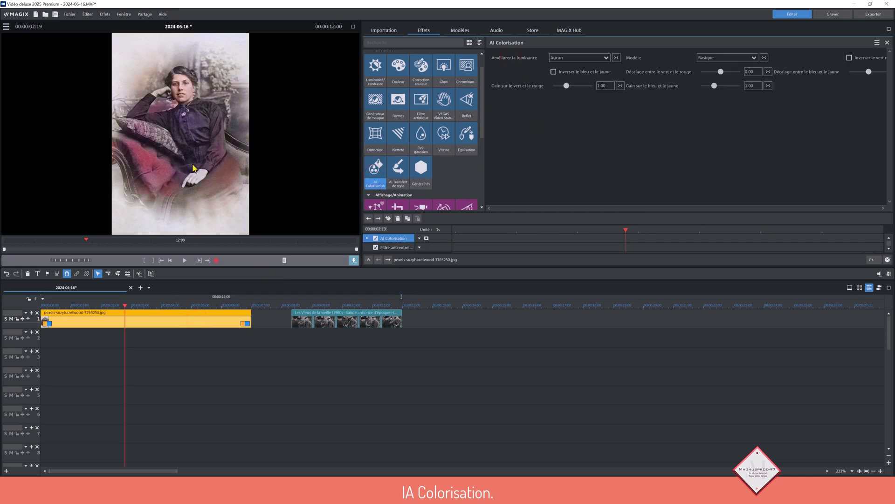
pyautogui.click(353, 27)
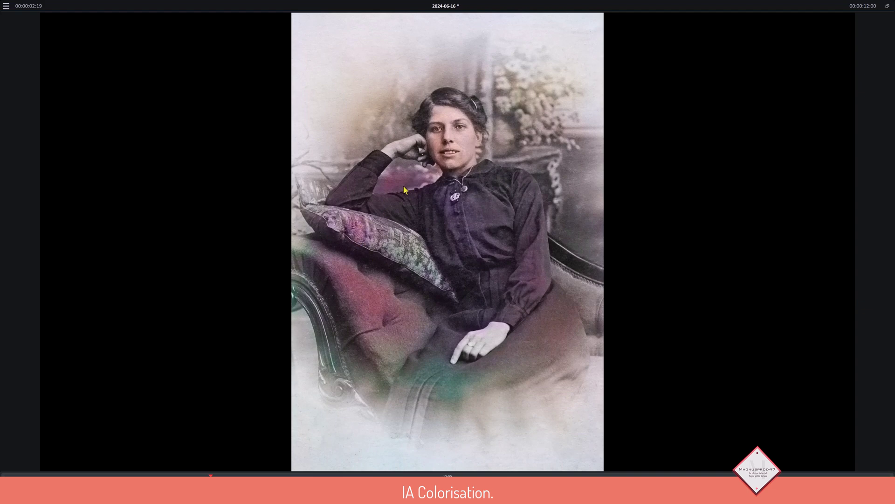
pyautogui.click(887, 7)
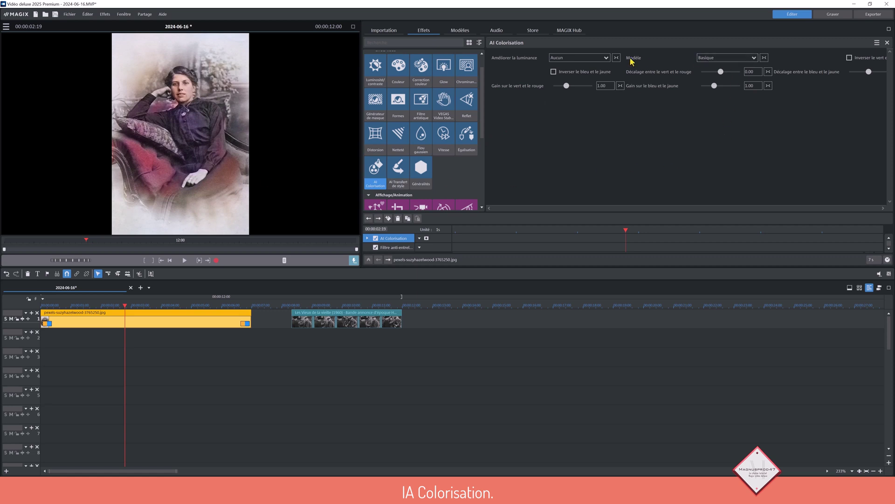
# Step: Set the portrait's colorisation model to Avancé and Améliorer la luminance to "Appliquer à la sortie", and inspect it in the enlarged preview
pyautogui.click(754, 58)
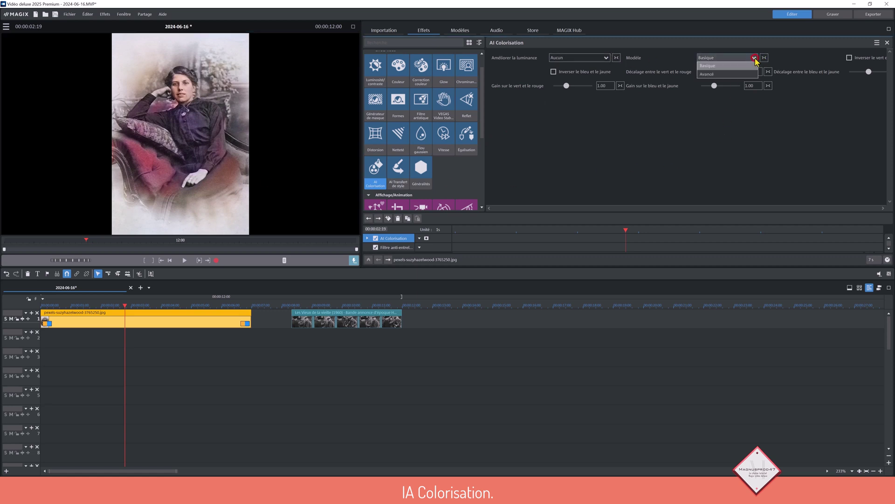
pyautogui.click(734, 73)
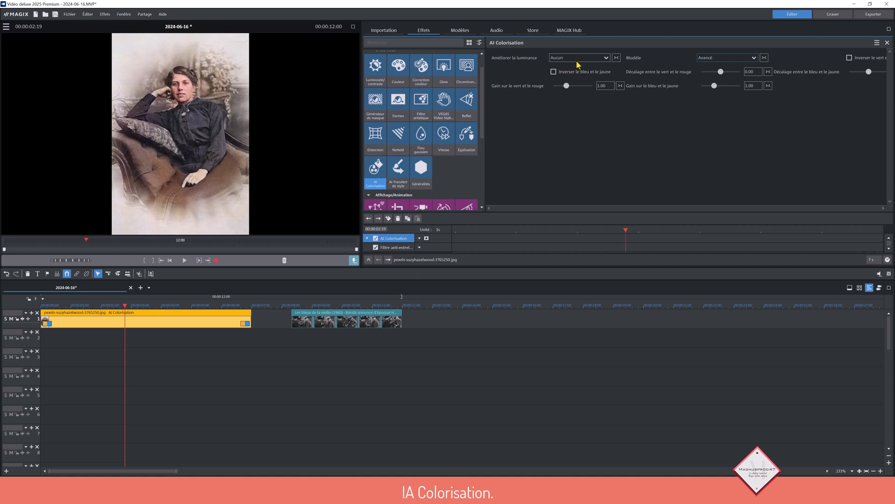
pyautogui.click(607, 58)
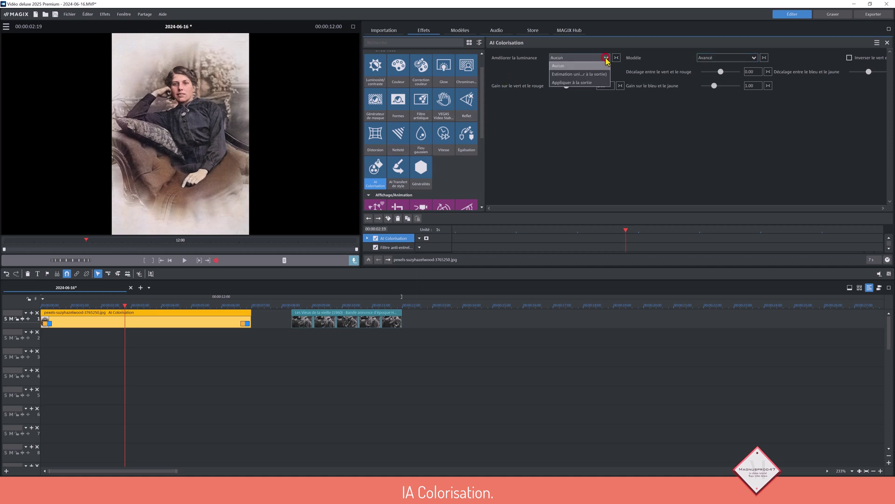
pyautogui.click(586, 82)
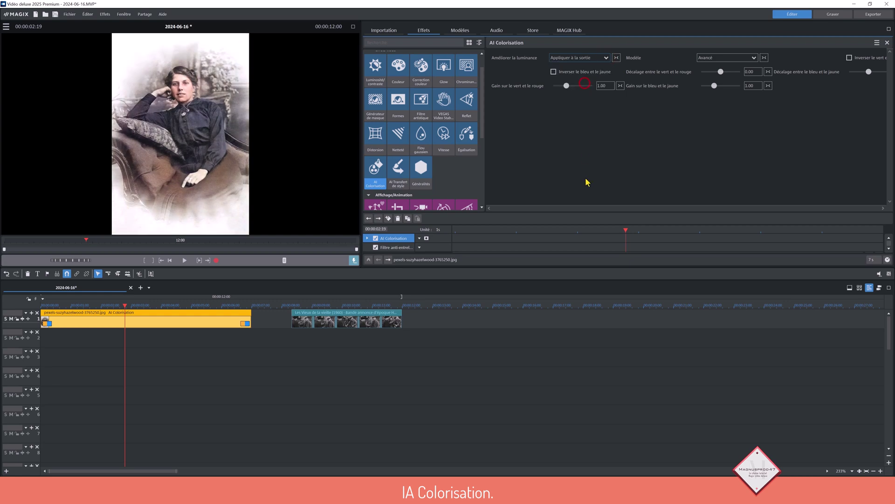
pyautogui.click(353, 26)
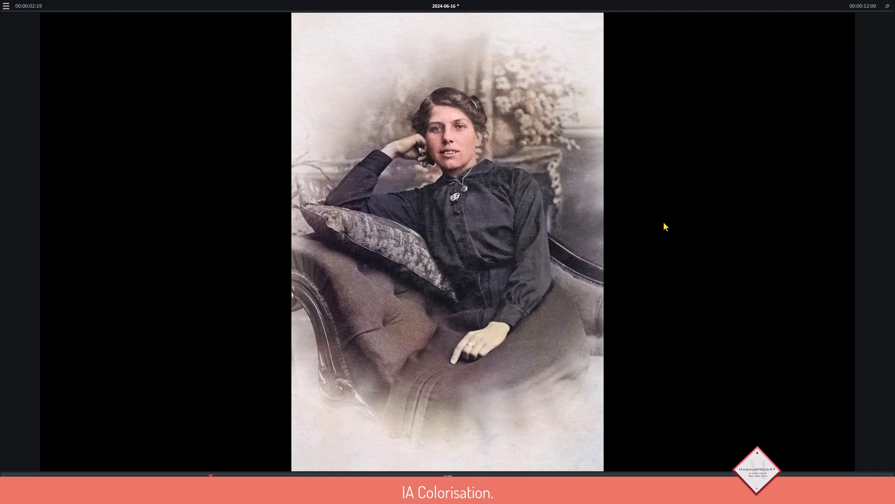
pyautogui.press('Escape')
# Step: Apply AI Colorisation to the black-and-white film clip with model Avancé and luminance "Appliquer à la sortie", and play it from its start
pyautogui.click(331, 305)
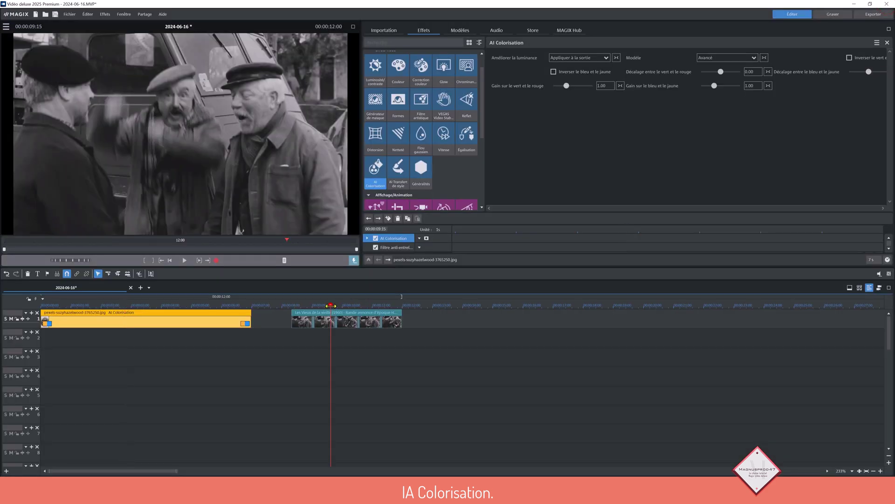
pyautogui.click(505, 53)
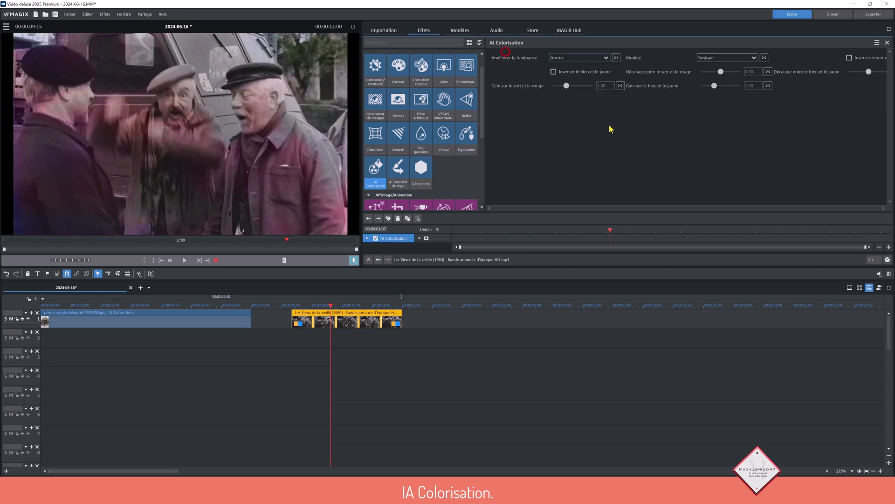
pyautogui.click(754, 58)
pyautogui.click(742, 74)
pyautogui.click(585, 58)
pyautogui.click(586, 82)
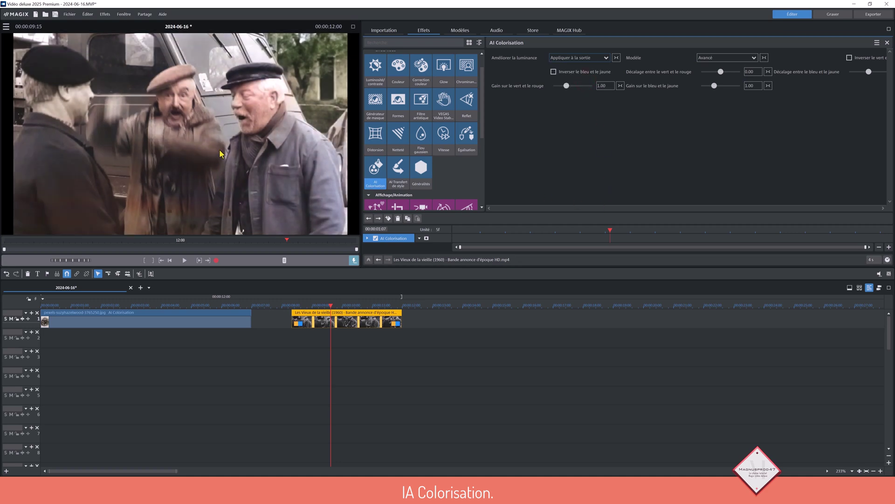
pyautogui.moveTo(329, 310); pyautogui.dragTo(292, 310)
pyautogui.click(188, 262)
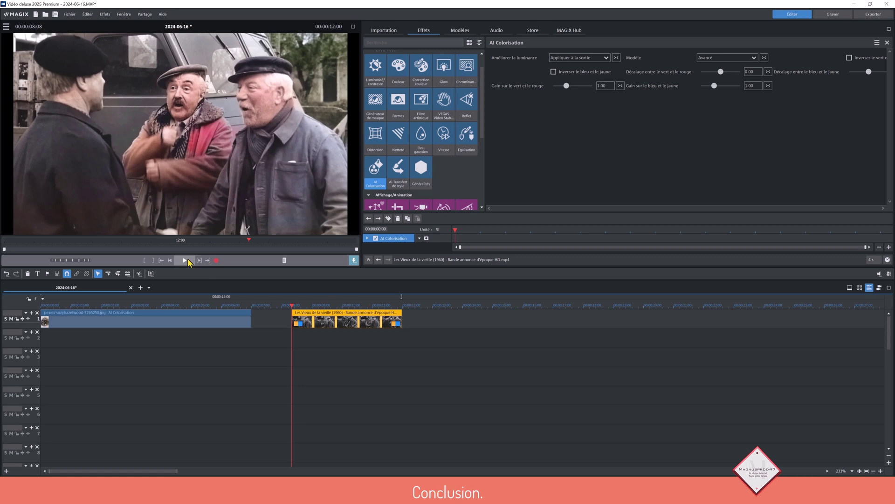